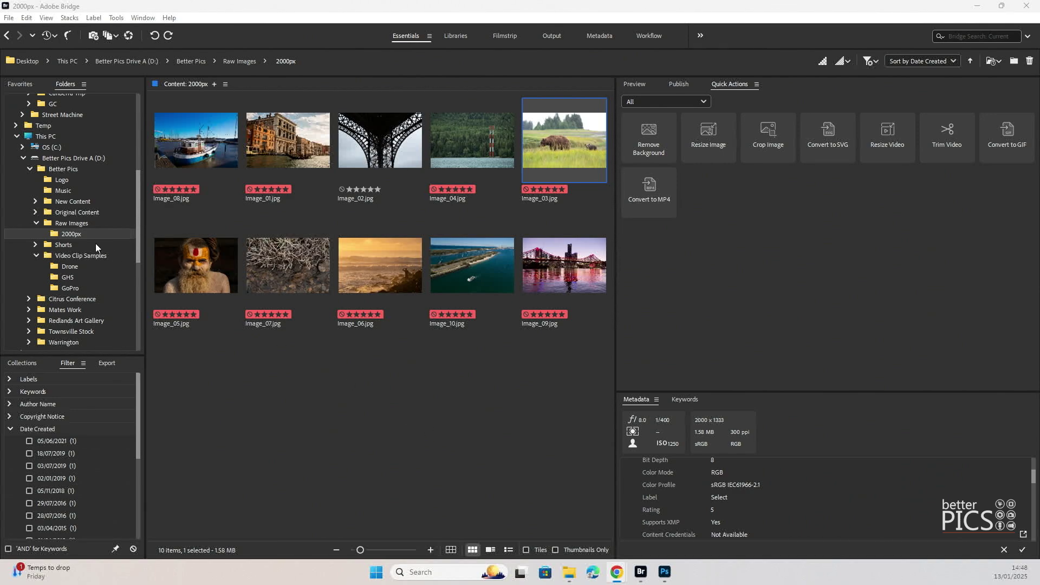
In Raw Images, try Resize Image on _MG_3171.CR2 and dismiss the unsupported-format warning.
{"action": "left_click", "coordinate": [78, 224]}
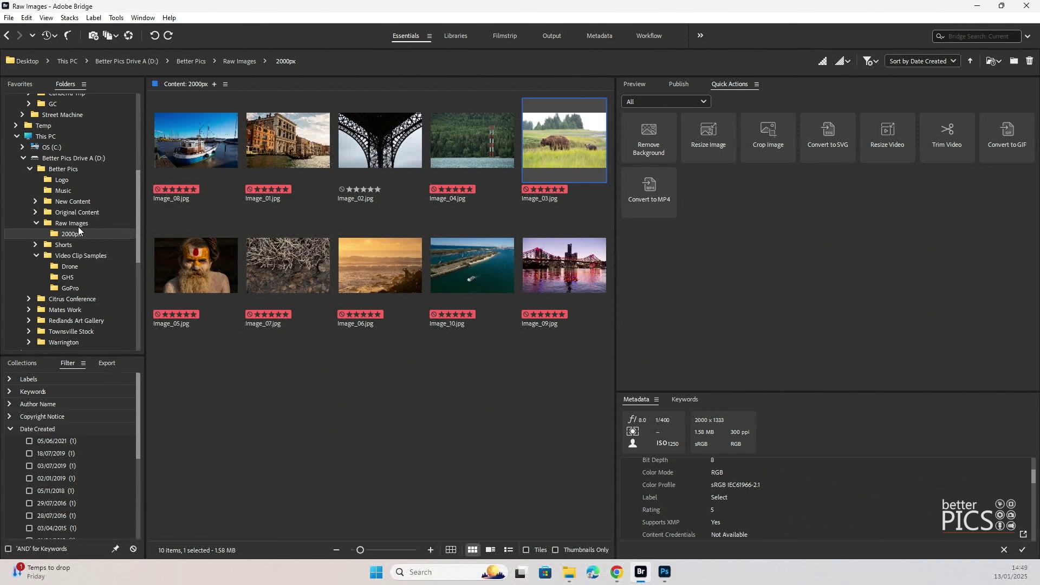
{"action": "left_click", "coordinate": [475, 285]}
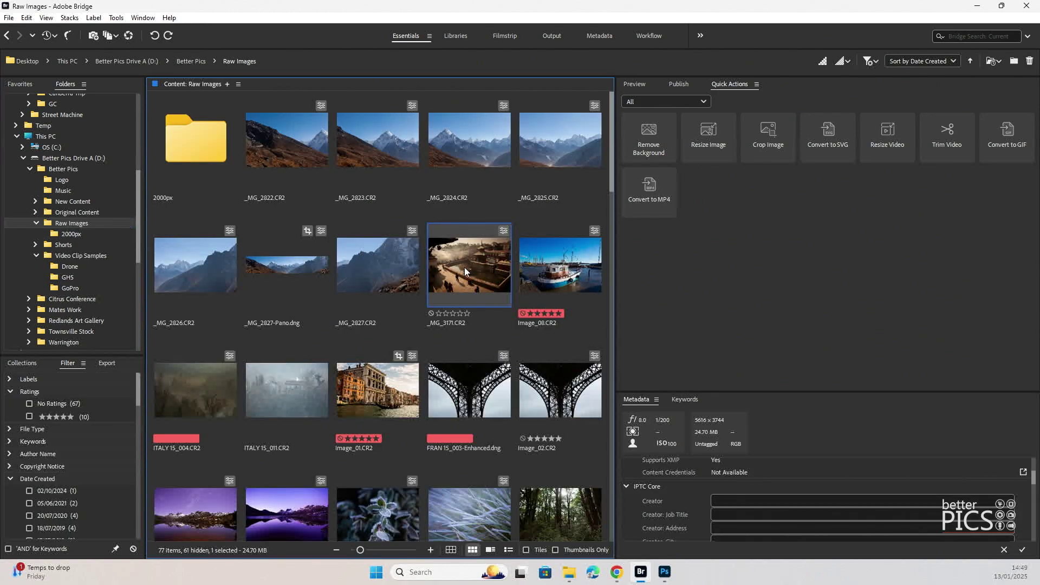
{"action": "left_click_drag", "start_coordinate": [464, 267], "coordinate": [706, 135]}
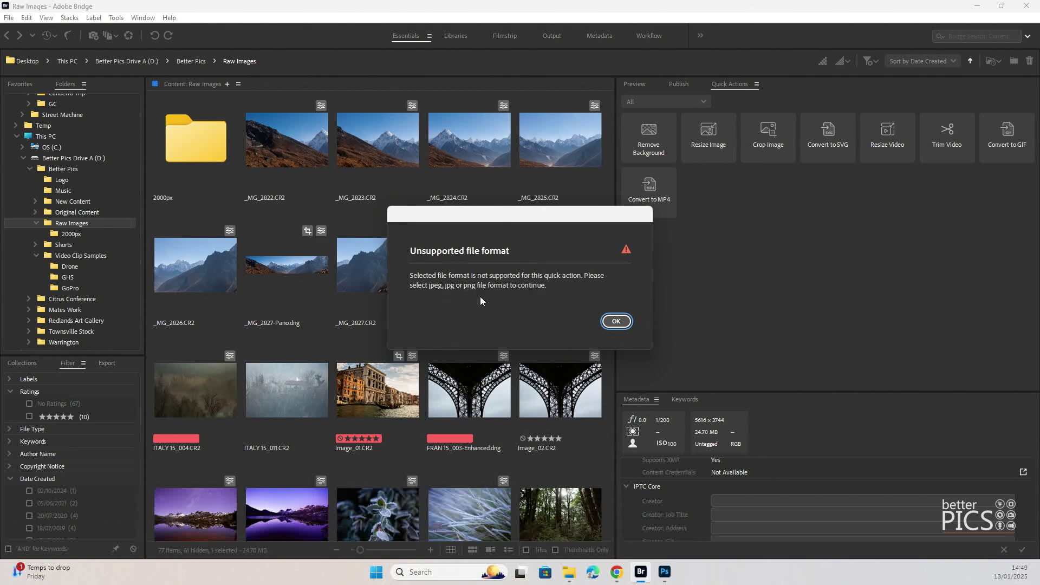
{"action": "left_click", "coordinate": [615, 321]}
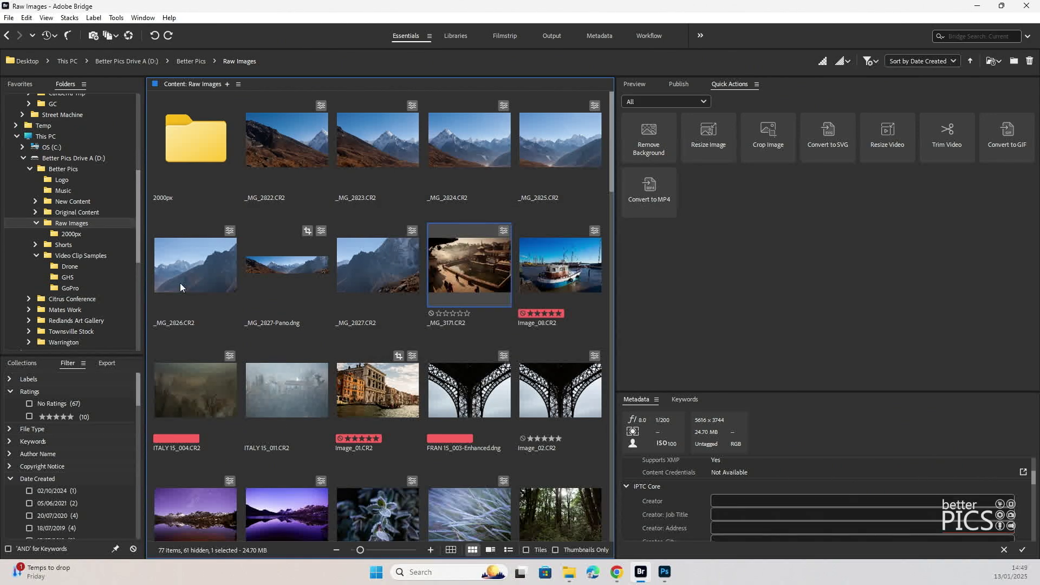
Return to the 2000px folder, select Image_04.jpg and view its Quick Actions menu without choosing one.
{"action": "double_click", "coordinate": [187, 157]}
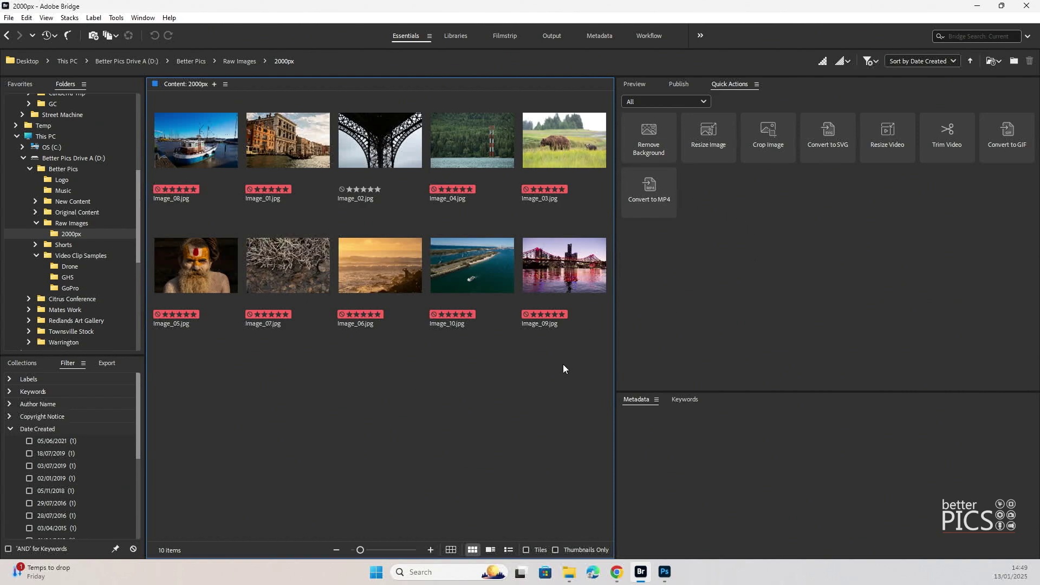
{"action": "key", "text": "Right"}
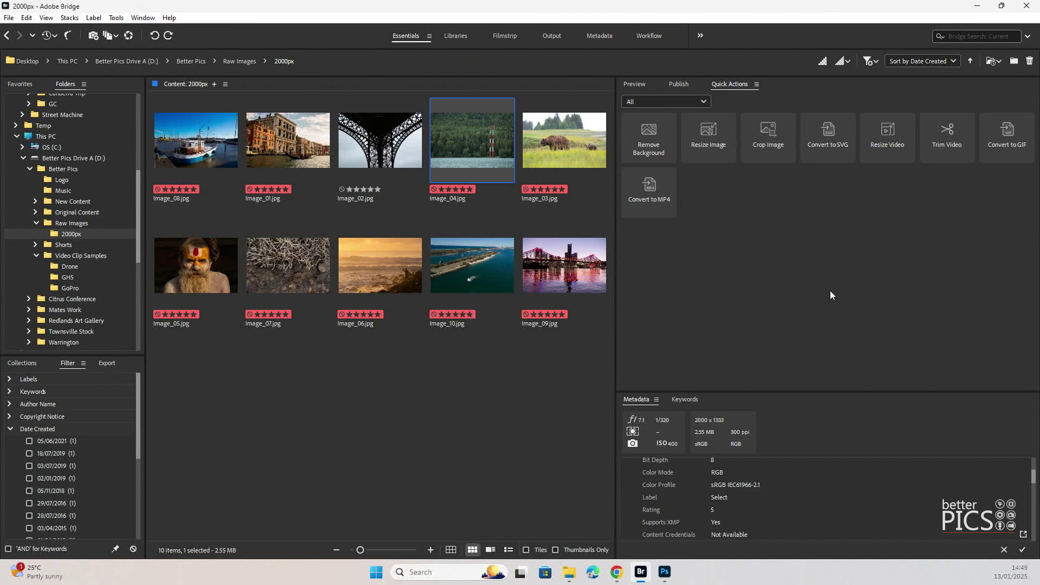
{"action": "left_click_drag", "start_coordinate": [488, 135], "coordinate": [466, 142]}
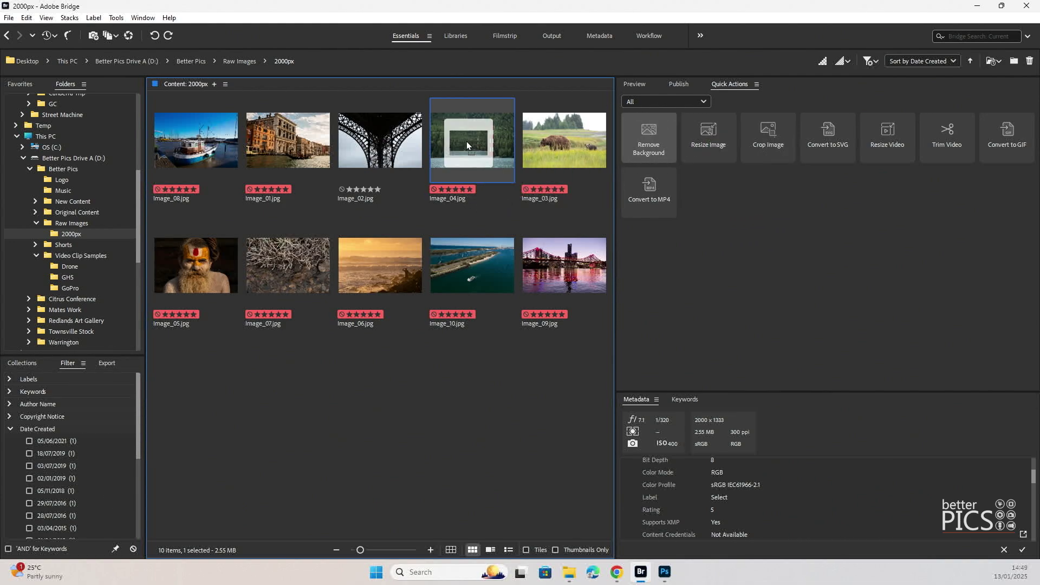
{"action": "right_click", "coordinate": [473, 141]}
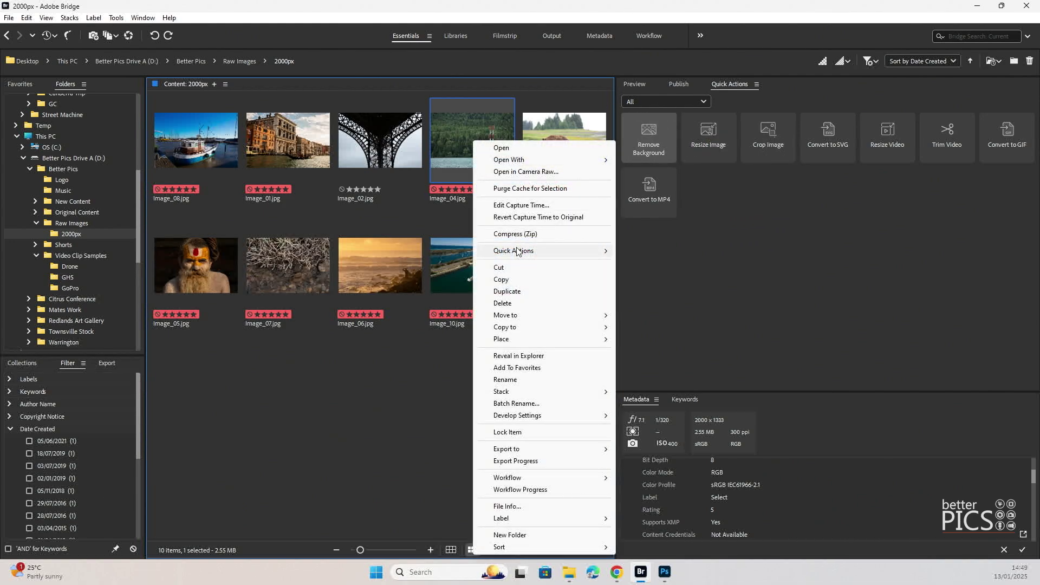
{"action": "mouse_move", "coordinate": [545, 250]}
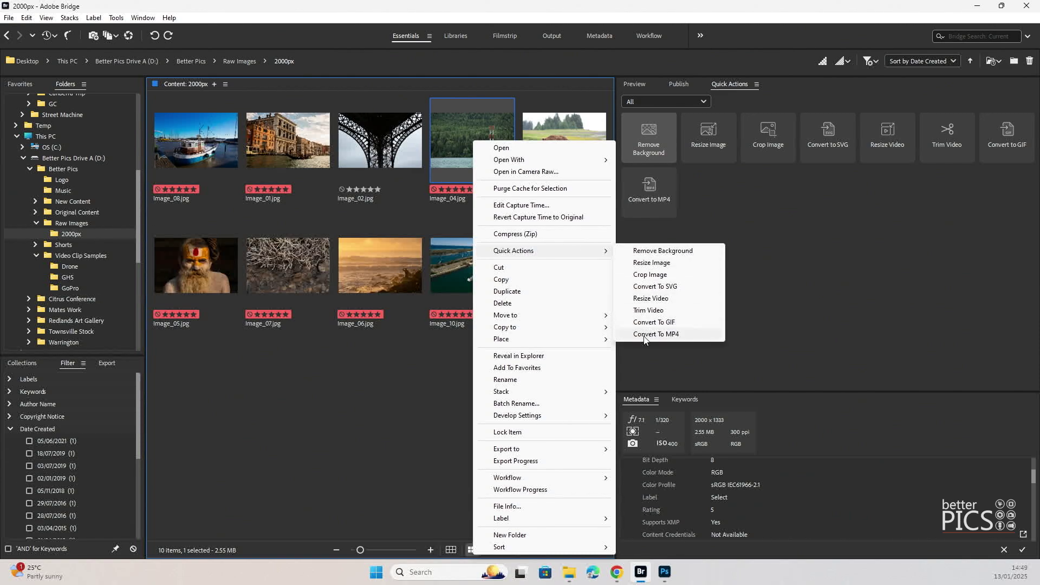
{"action": "left_click", "coordinate": [393, 385]}
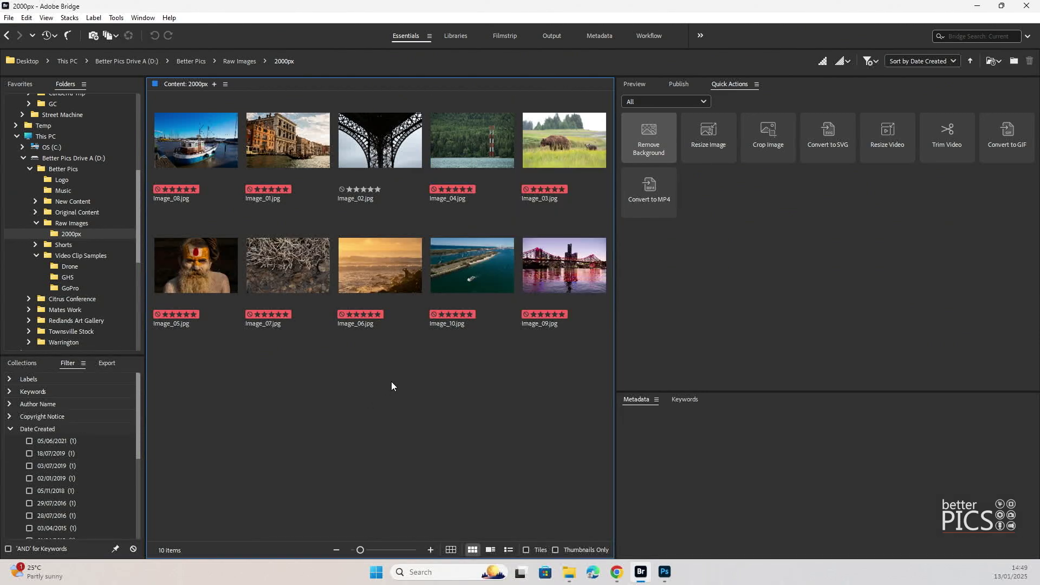
Load Image_04.jpg into Resize Image, keeping Custom aspect ratio with width and height linked.
{"action": "left_click_drag", "start_coordinate": [484, 116], "coordinate": [708, 131]}
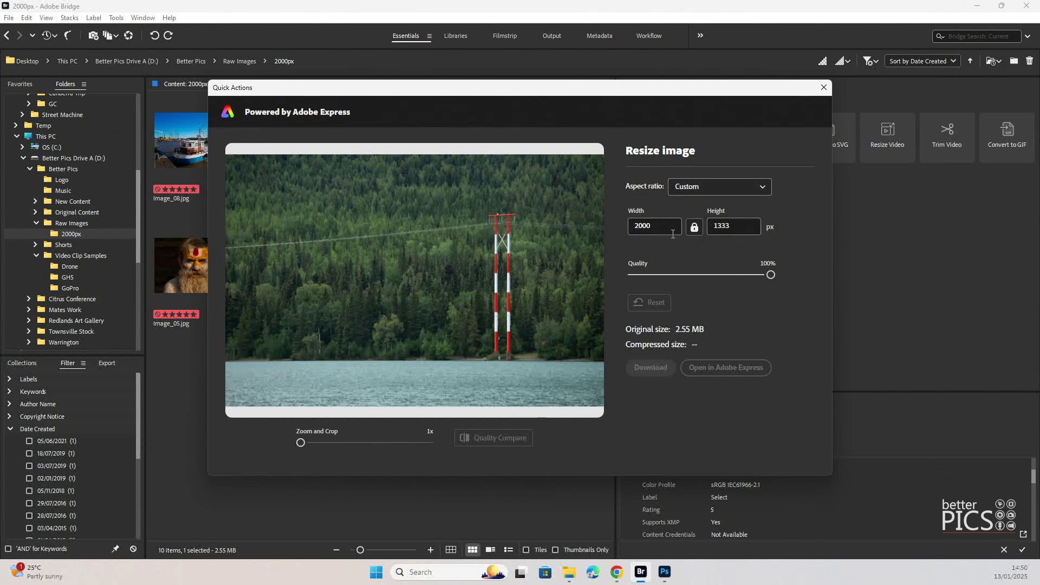
{"action": "double_click", "coordinate": [638, 232]}
{"action": "key", "text": "Tab"}
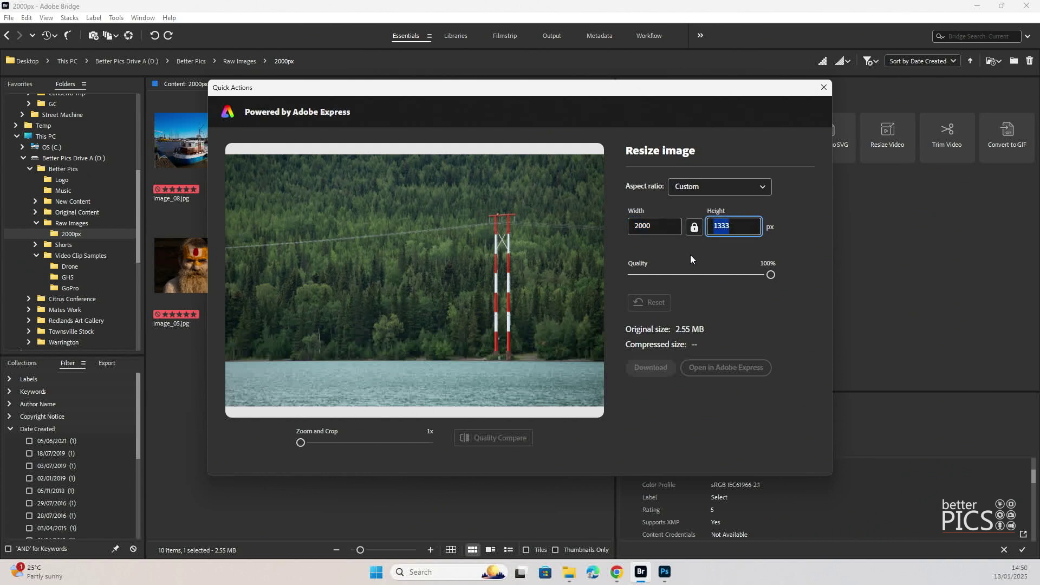
{"action": "left_click", "coordinate": [693, 227]}
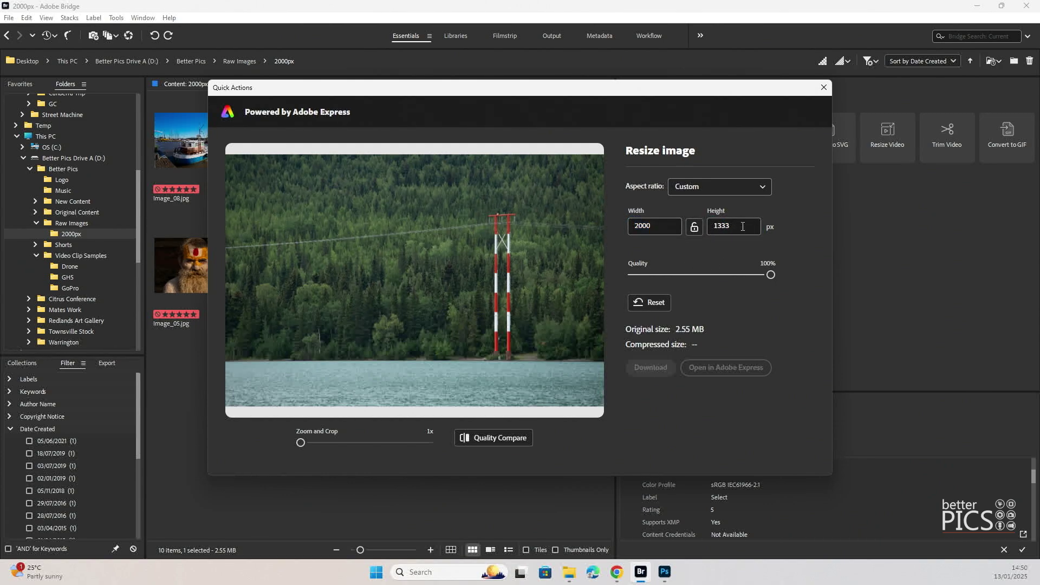
{"action": "left_click", "coordinate": [695, 231]}
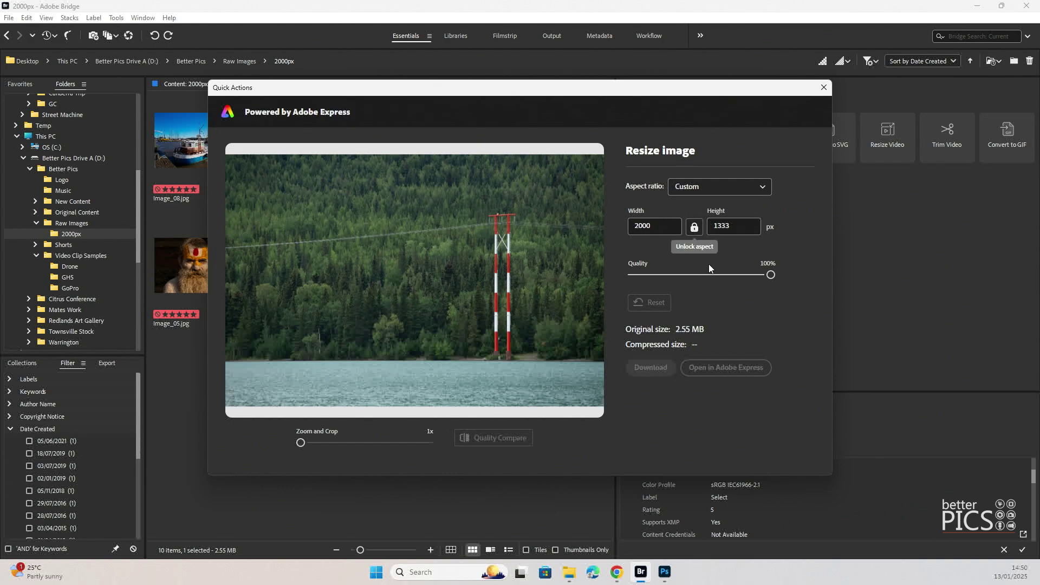
{"action": "left_click", "coordinate": [719, 185]}
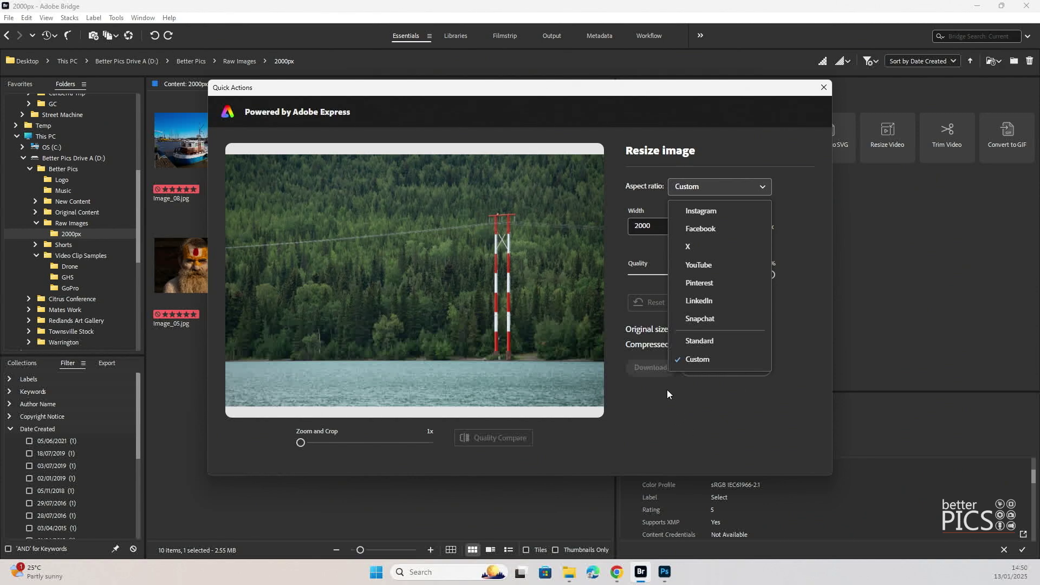
{"action": "left_click", "coordinate": [807, 185]}
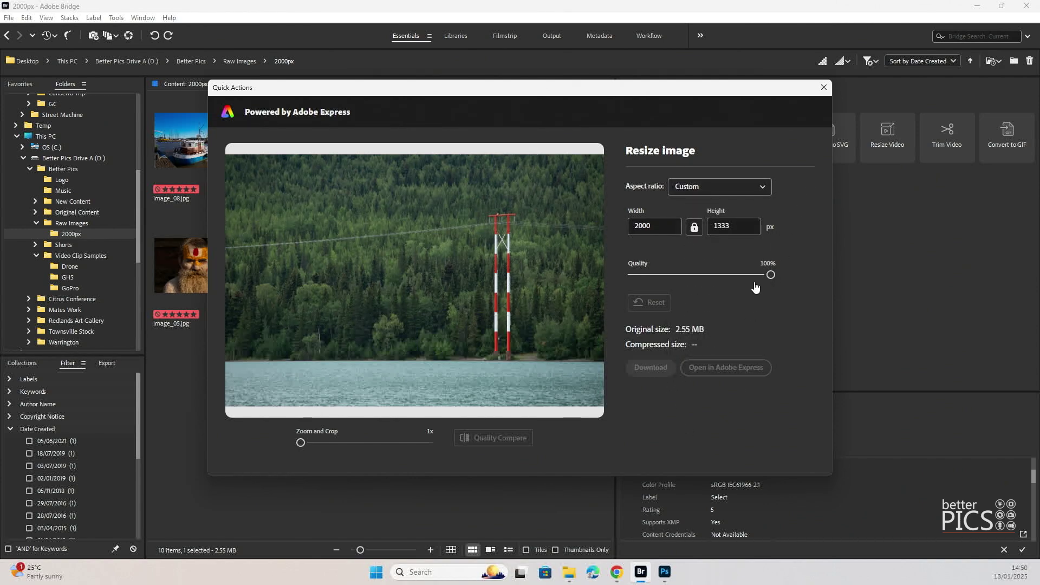
Set the width to 1500 px so the height becomes 1000 at 100% quality.
{"action": "mouse_move", "coordinate": [771, 275]}
{"action": "left_mouse_down"}
{"action": "mouse_move", "coordinate": [613, 272]}
{"action": "mouse_move", "coordinate": [764, 266]}
{"action": "mouse_move", "coordinate": [779, 284]}
{"action": "left_mouse_up"}
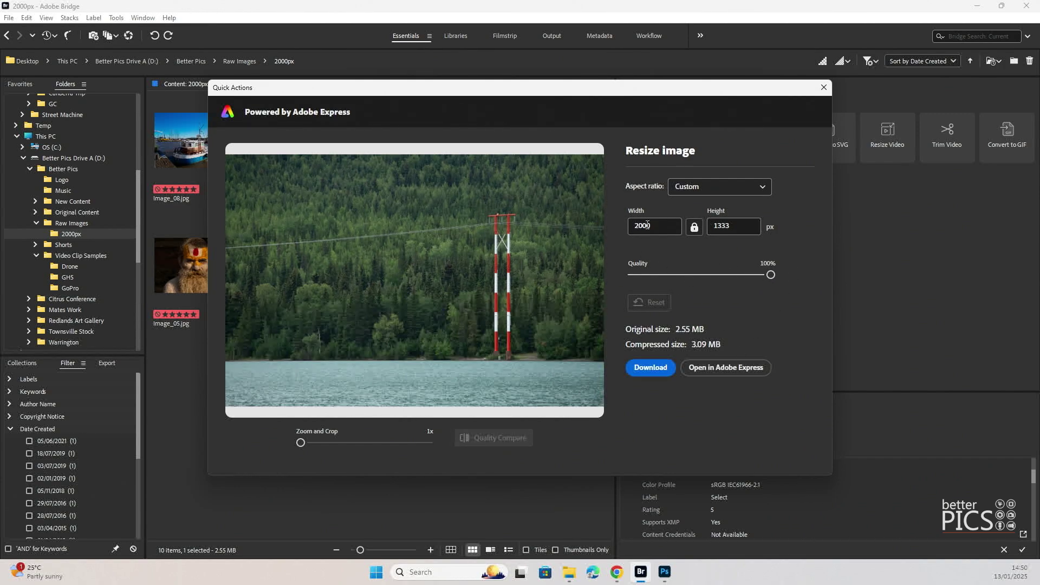
{"action": "left_click_drag", "start_coordinate": [660, 228], "coordinate": [631, 230]}
{"action": "type", "text": "1500"}
{"action": "left_click", "coordinate": [699, 255]}
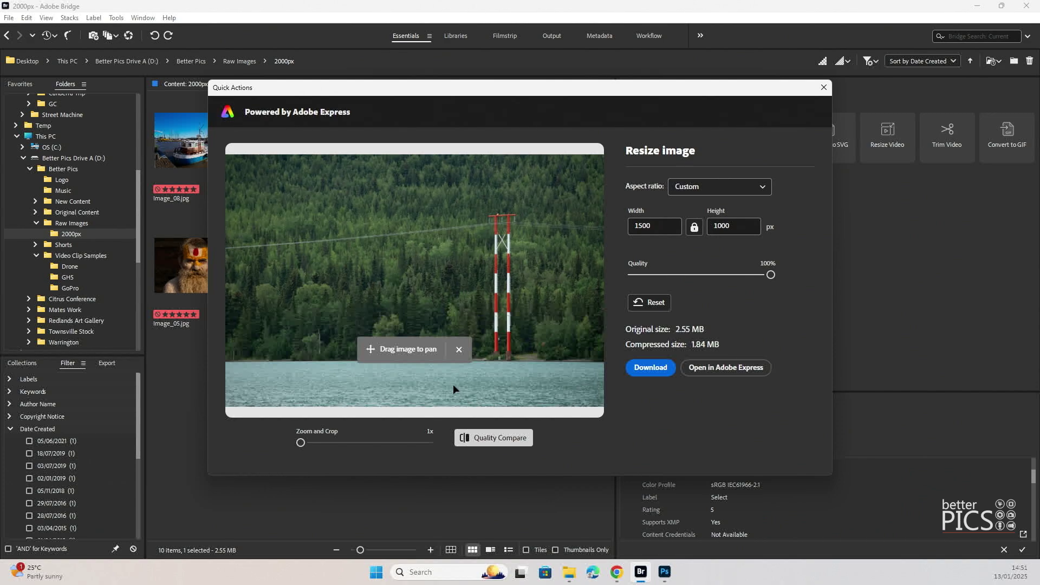
{"action": "left_click", "coordinate": [426, 350]}
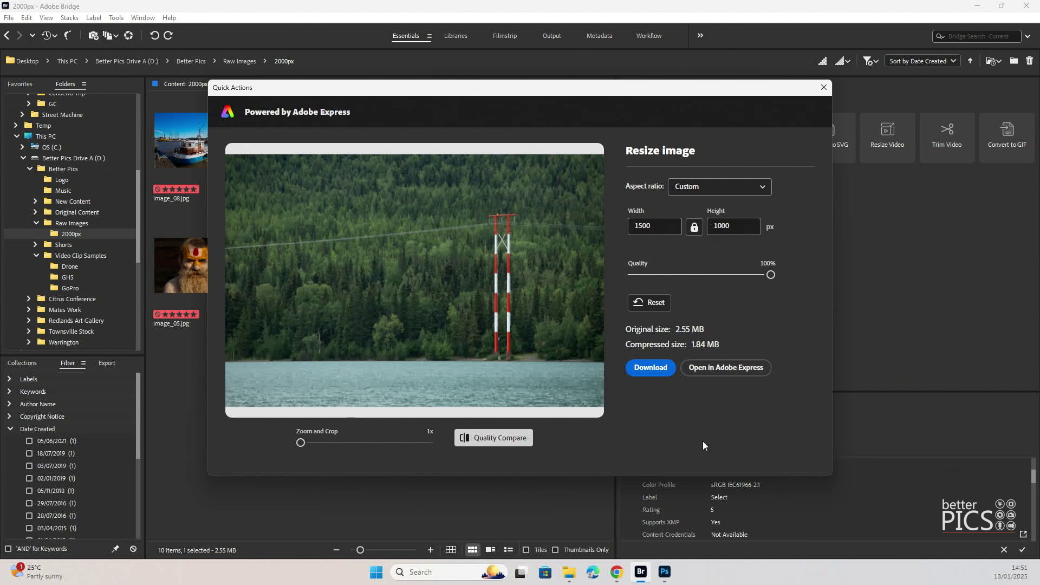
Download the resized image into D:\Better Pics\Raw Images\2000px.
{"action": "left_click", "coordinate": [650, 369]}
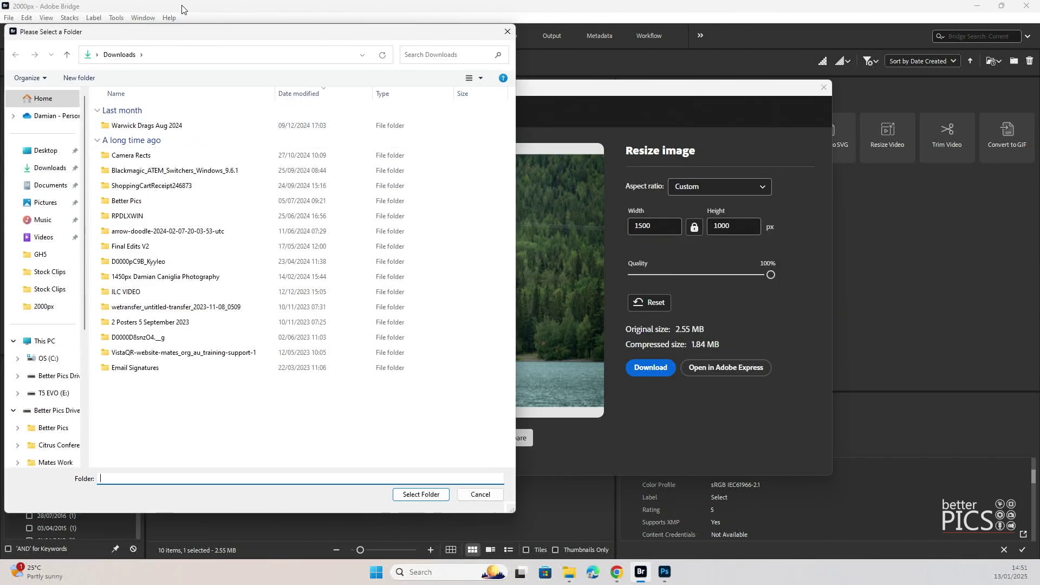
{"action": "left_click_drag", "start_coordinate": [181, 32], "coordinate": [574, 28]}
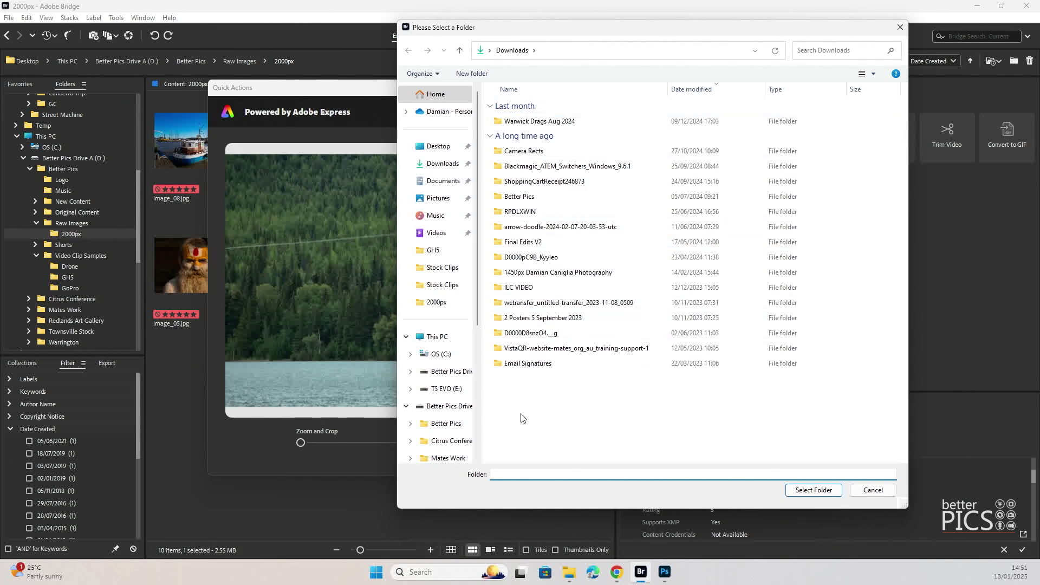
{"action": "double_click", "coordinate": [519, 196]}
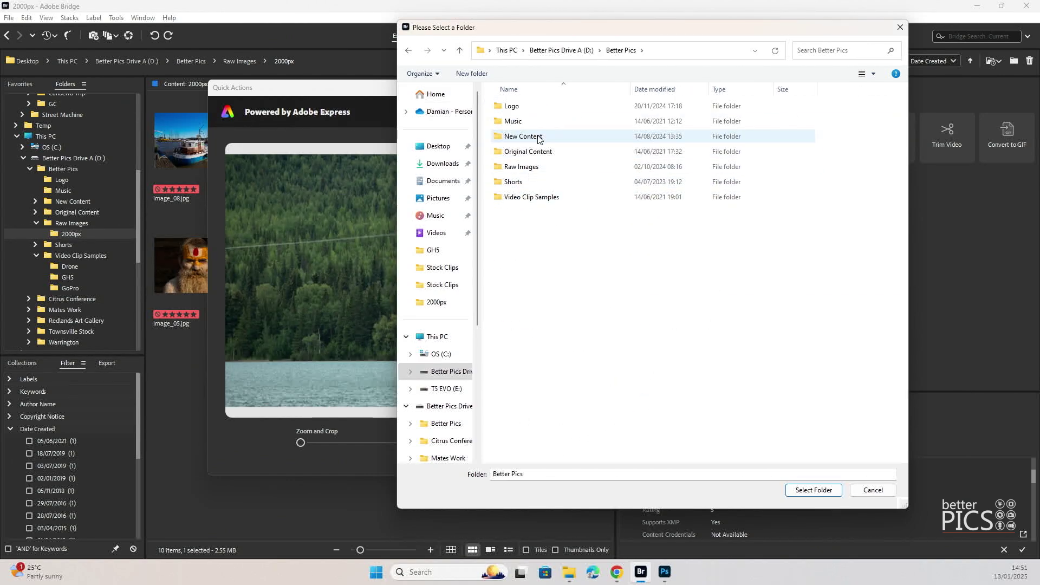
{"action": "double_click", "coordinate": [537, 167]}
{"action": "double_click", "coordinate": [524, 108]}
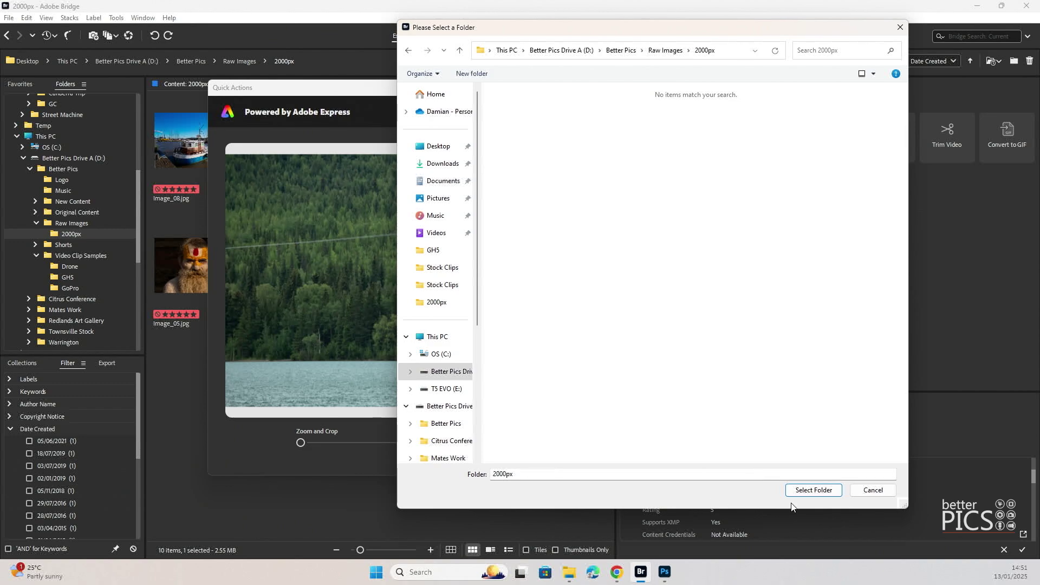
{"action": "left_click", "coordinate": [812, 490]}
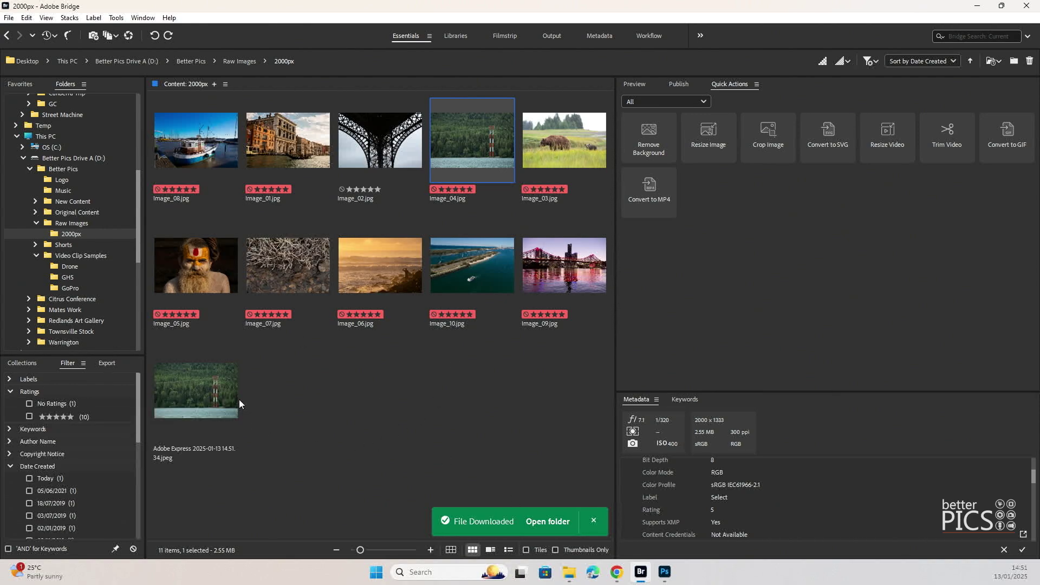
Select the new Adobe Express copy, then the forest photo Image_04.jpg.
{"action": "left_click", "coordinate": [220, 390]}
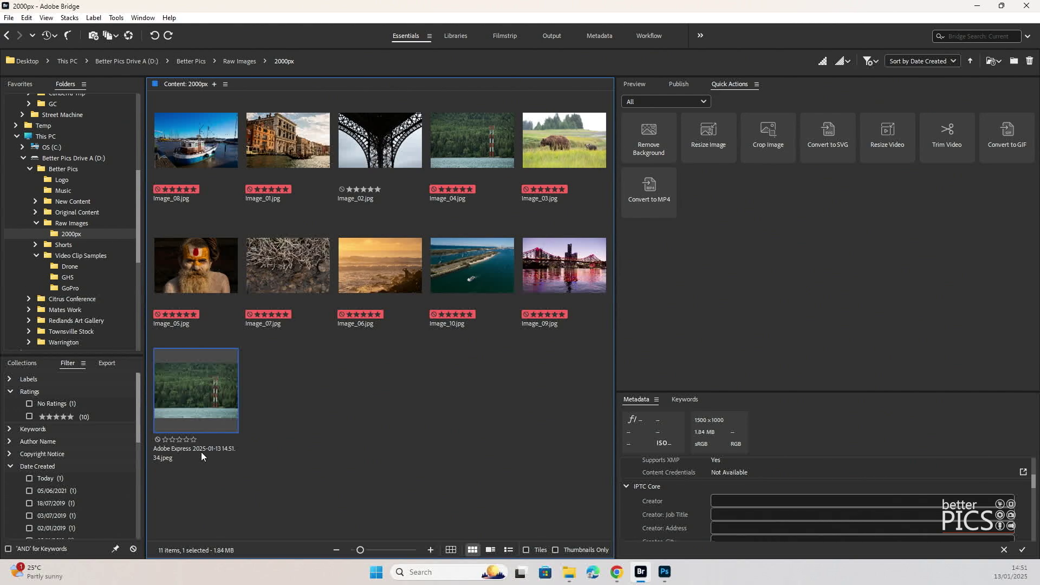
{"action": "left_click_drag", "start_coordinate": [204, 456], "coordinate": [725, 401]}
{"action": "left_click", "coordinate": [487, 125]}
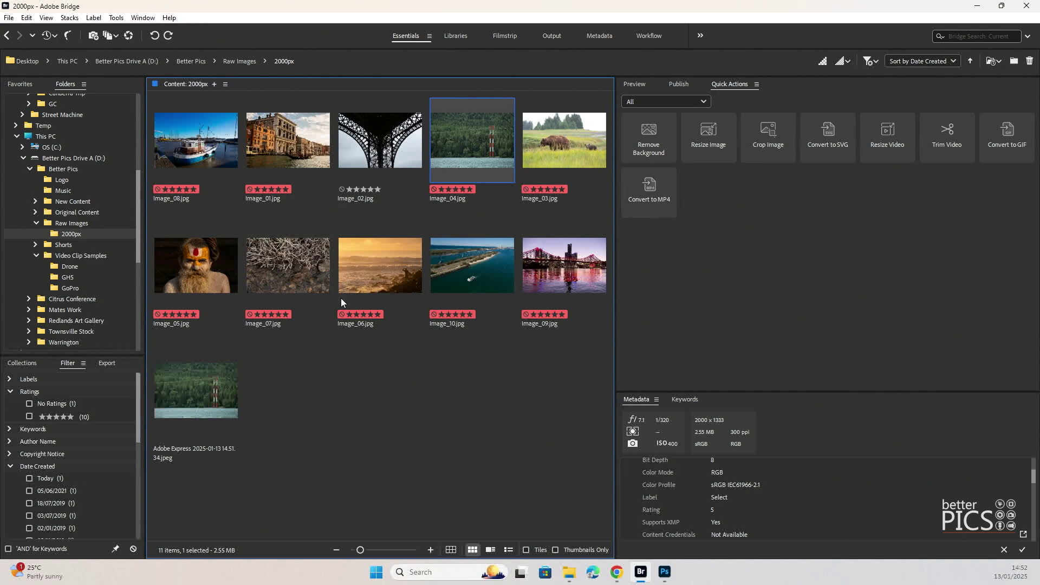
{"action": "left_click", "coordinate": [237, 150]}
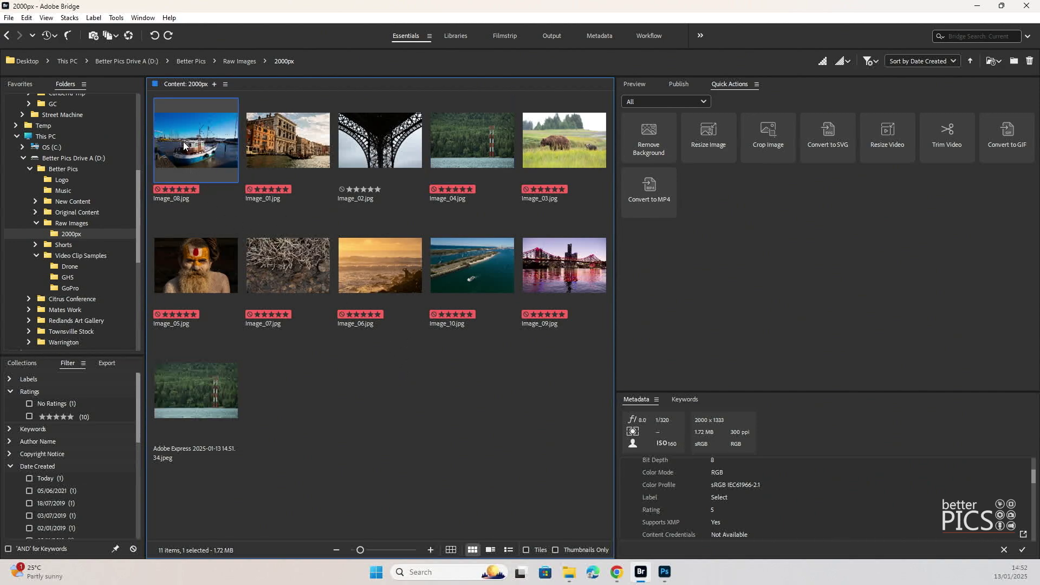
{"action": "left_click_drag", "start_coordinate": [186, 146], "coordinate": [647, 155]}
{"action": "left_click", "coordinate": [649, 154]}
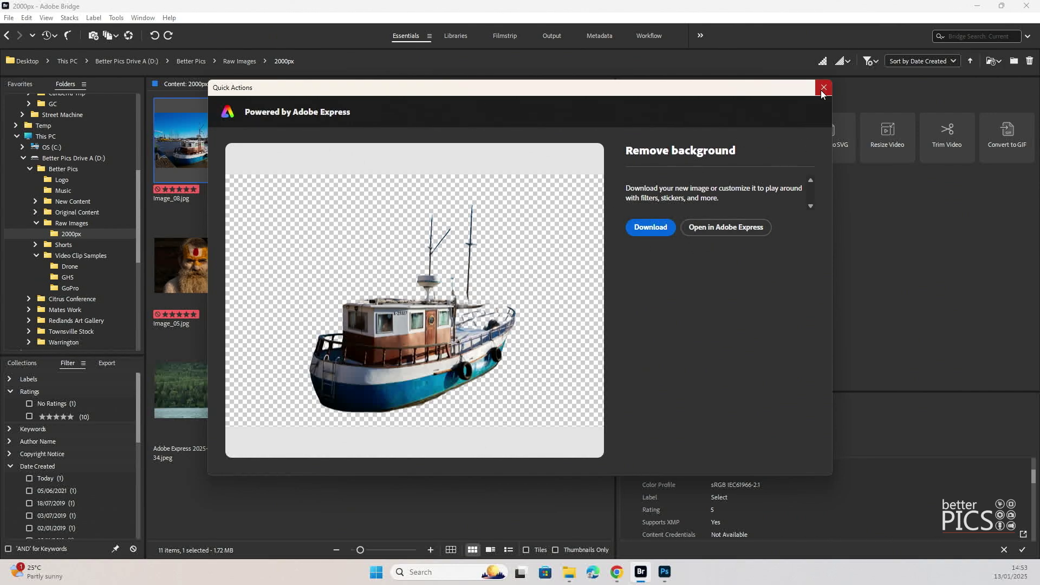
{"action": "left_click", "coordinate": [823, 87]}
Set Preferences > Quick Actions file saving to Always ask folder location, then select Image_05.jpg.
{"action": "left_click", "coordinate": [294, 174]}
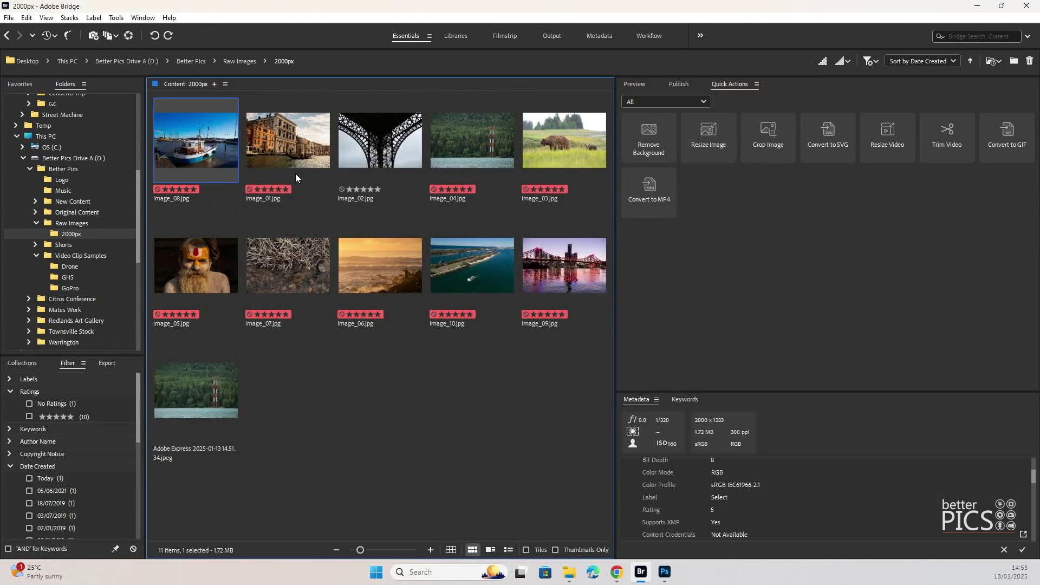
{"action": "left_click", "coordinate": [232, 161]}
{"action": "left_click", "coordinate": [26, 17]}
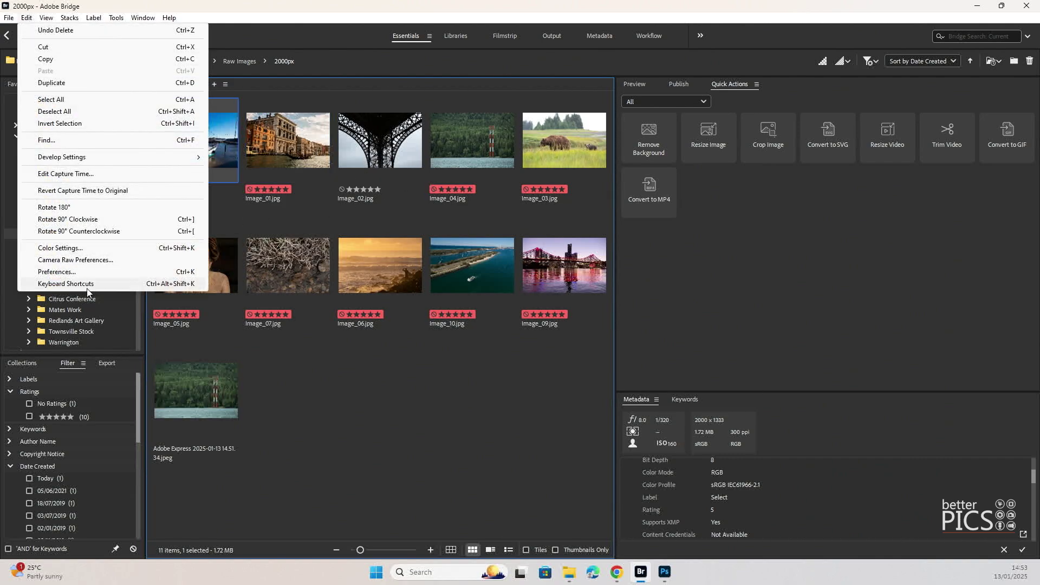
{"action": "left_click", "coordinate": [100, 272]}
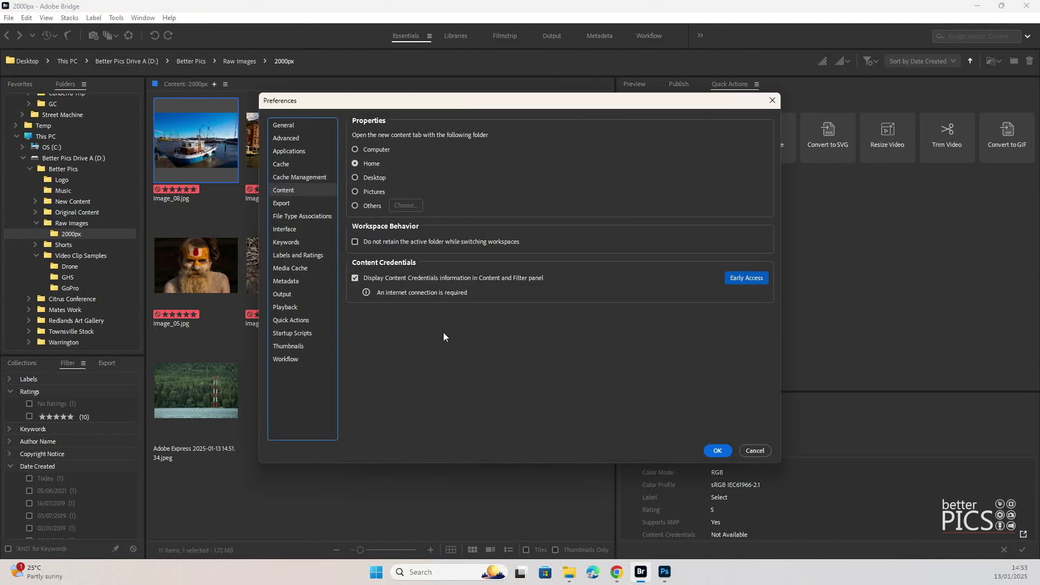
{"action": "left_click", "coordinate": [300, 322]}
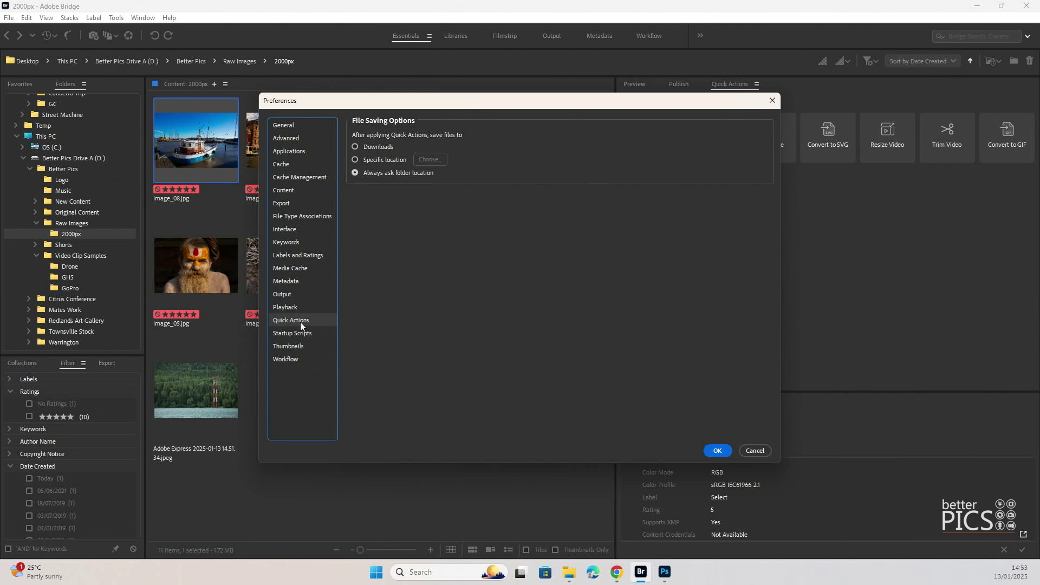
{"action": "left_click", "coordinate": [354, 147]}
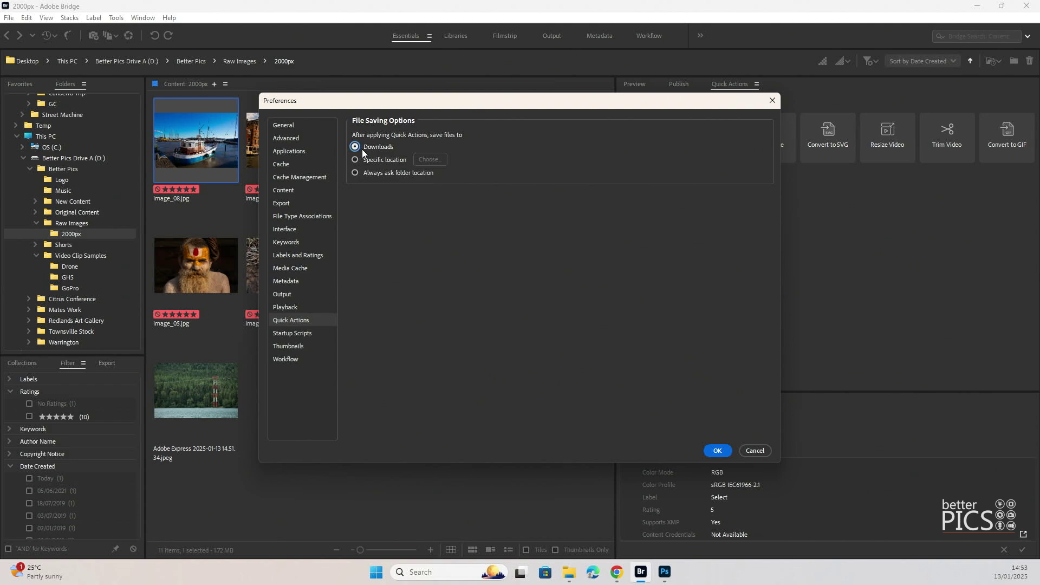
{"action": "left_click", "coordinate": [355, 159]}
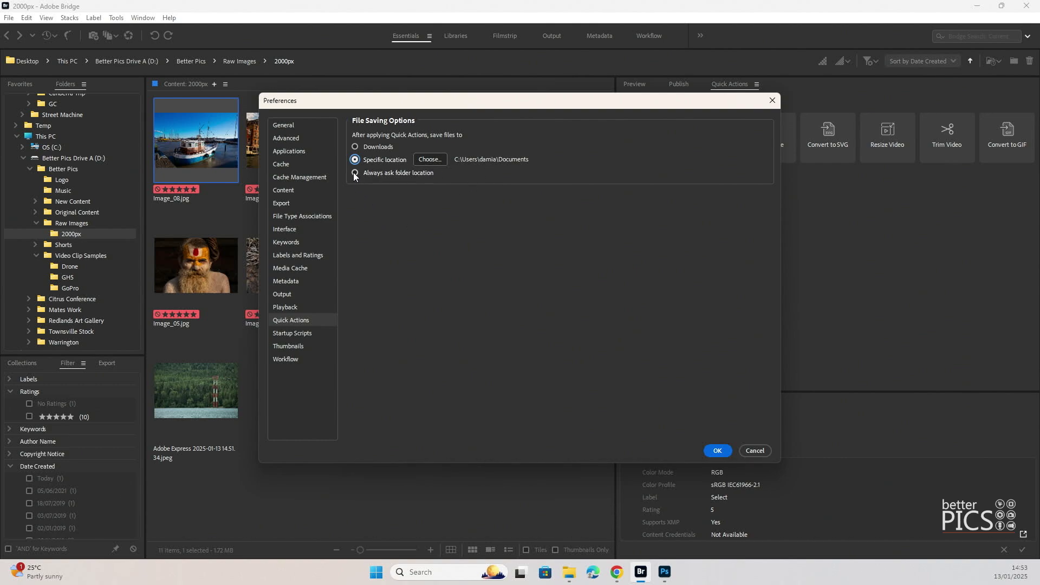
{"action": "left_click", "coordinate": [354, 173]}
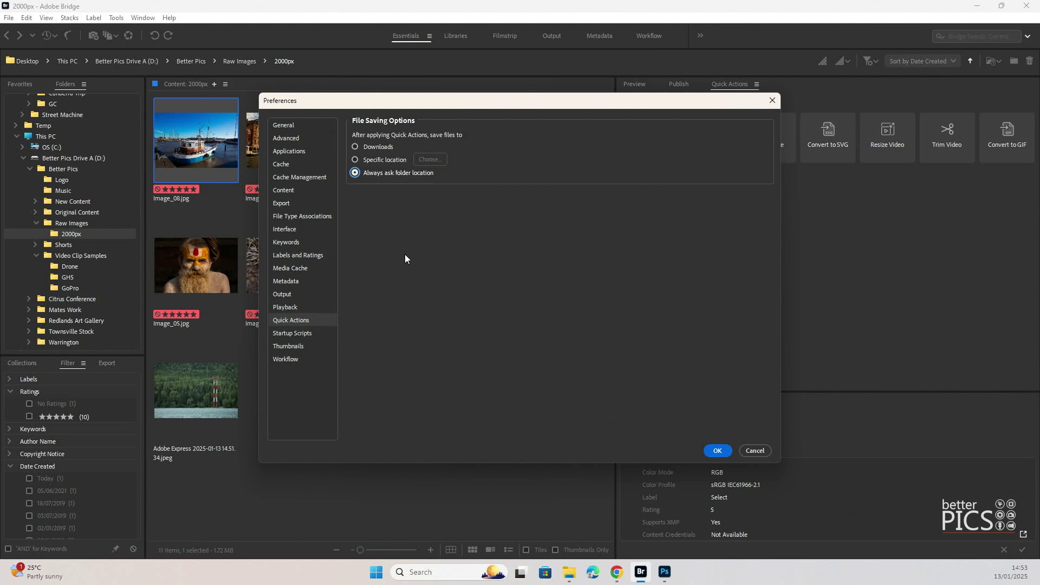
{"action": "left_click", "coordinate": [717, 451]}
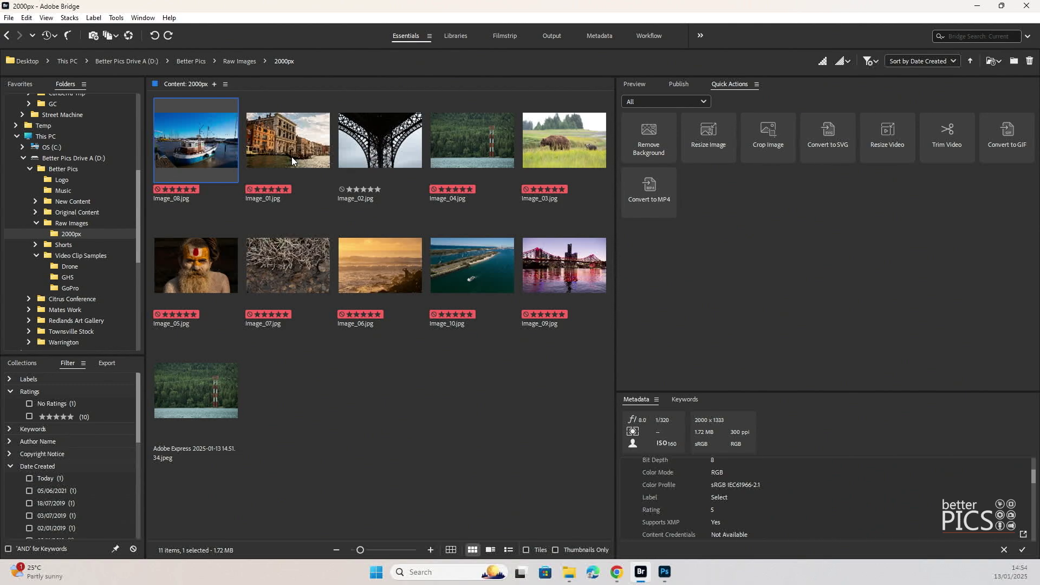
{"action": "left_click", "coordinate": [194, 271]}
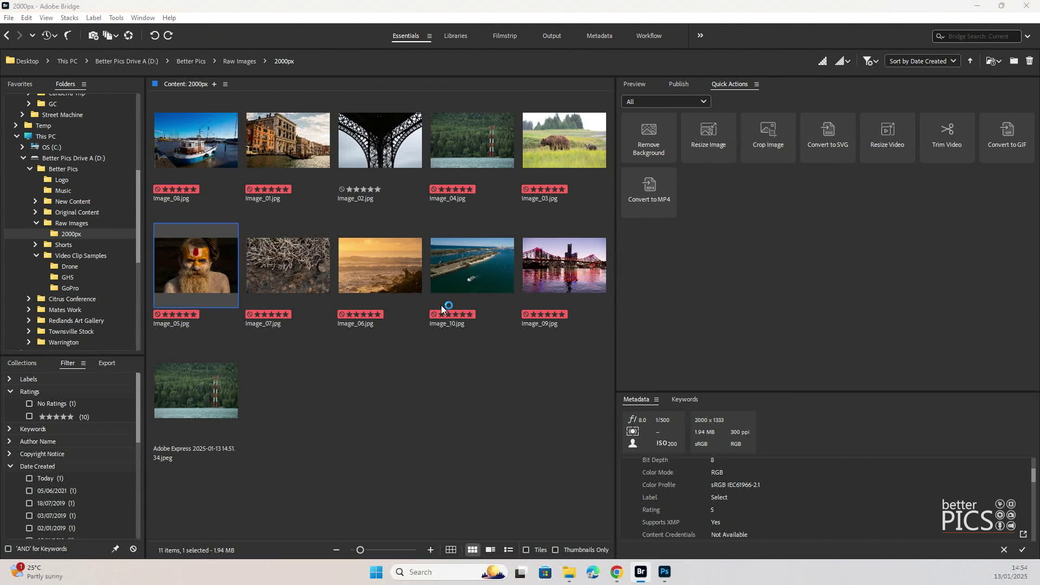
Crop the portrait with Crop Image into a wide strip across face and beard, then download.
{"action": "left_click", "coordinate": [765, 142]}
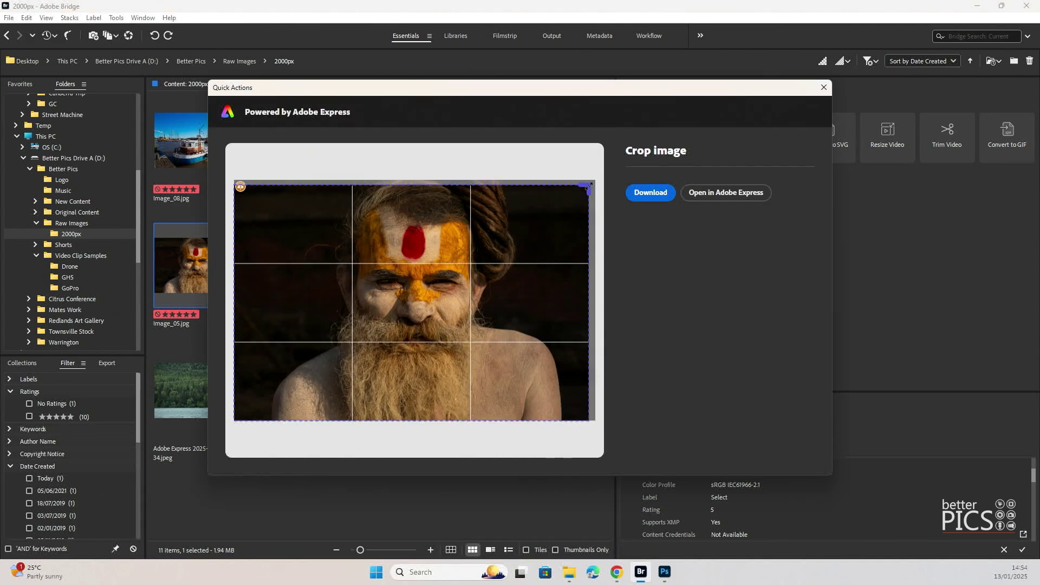
{"action": "left_click_drag", "start_coordinate": [589, 186], "coordinate": [586, 191]}
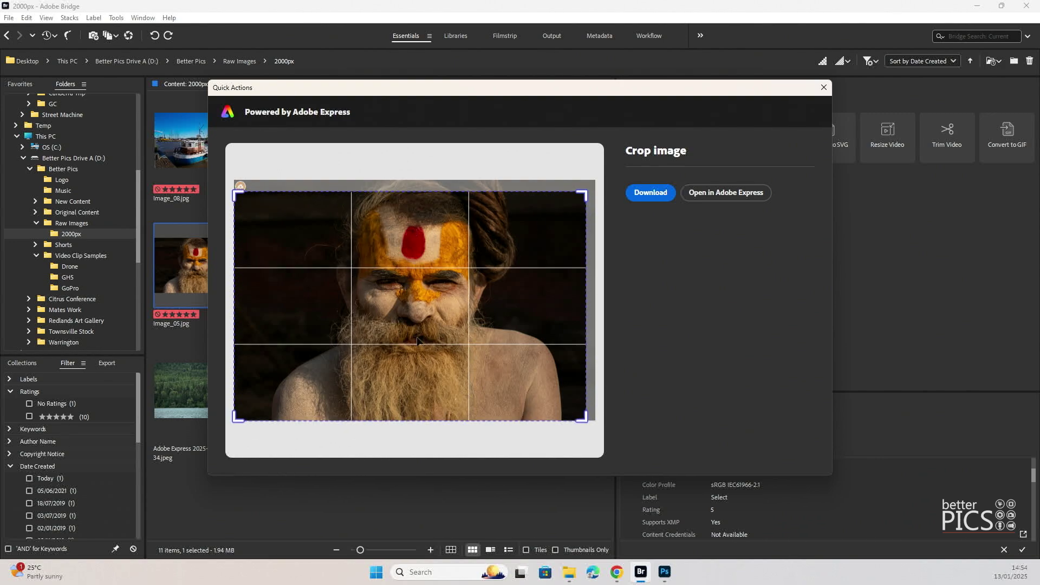
{"action": "left_click_drag", "start_coordinate": [237, 418], "coordinate": [239, 379]}
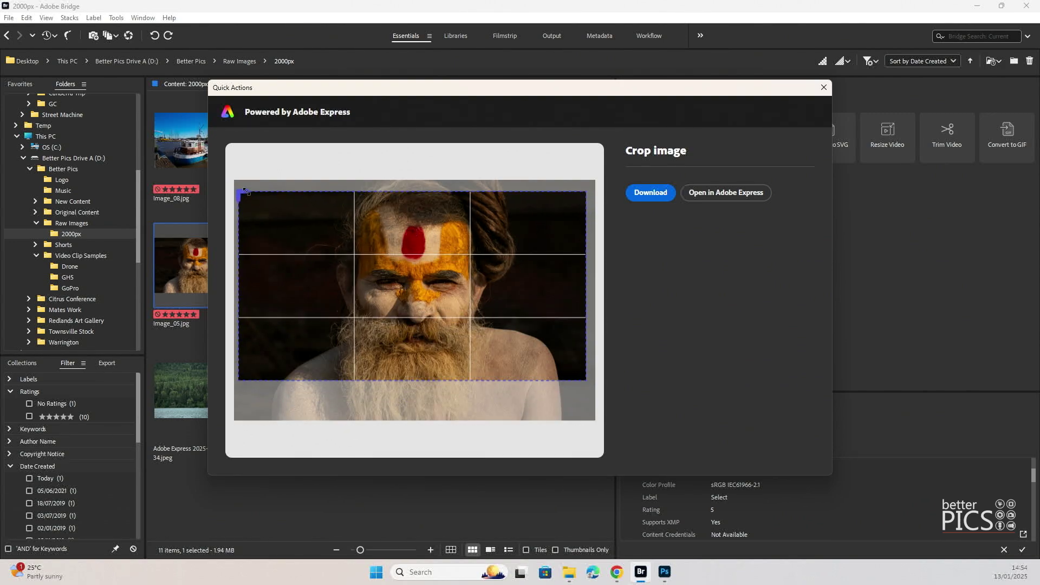
{"action": "mouse_move", "coordinate": [239, 193]}
{"action": "left_mouse_down"}
{"action": "mouse_move", "coordinate": [254, 188]}
{"action": "mouse_move", "coordinate": [245, 187]}
{"action": "left_mouse_up"}
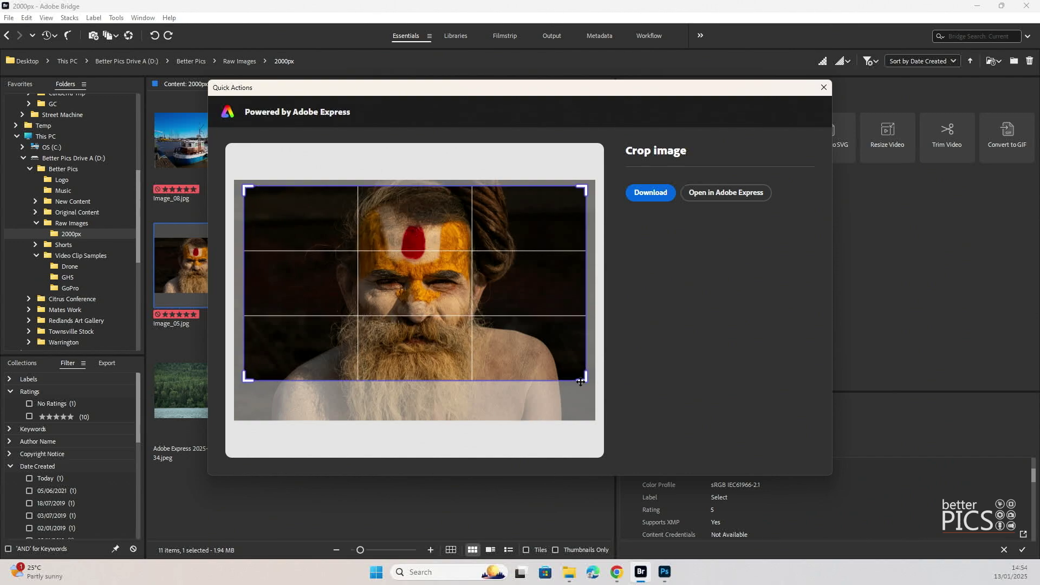
{"action": "left_click_drag", "start_coordinate": [583, 379], "coordinate": [585, 391]}
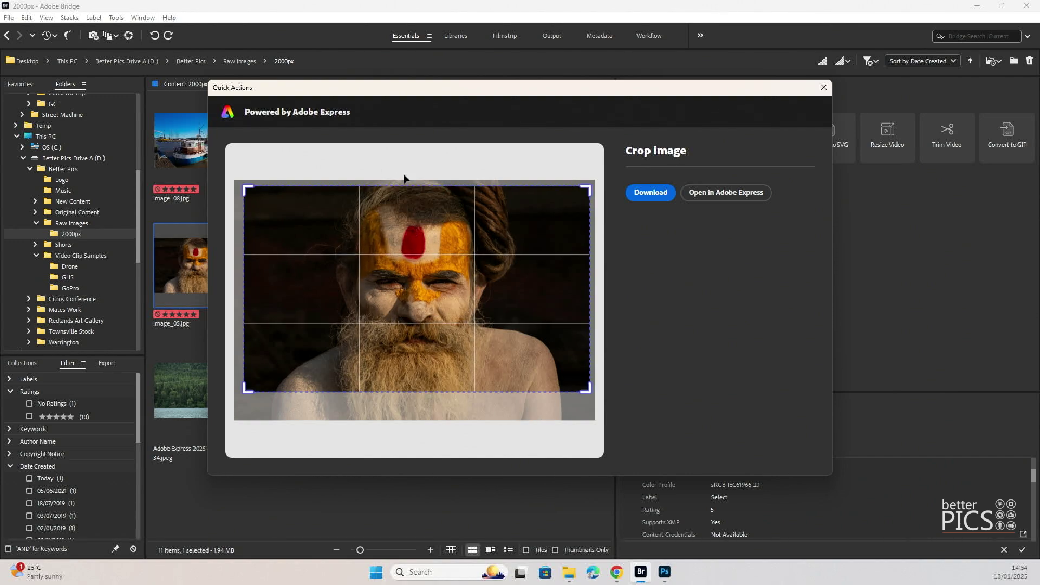
{"action": "left_click_drag", "start_coordinate": [407, 186], "coordinate": [408, 190]}
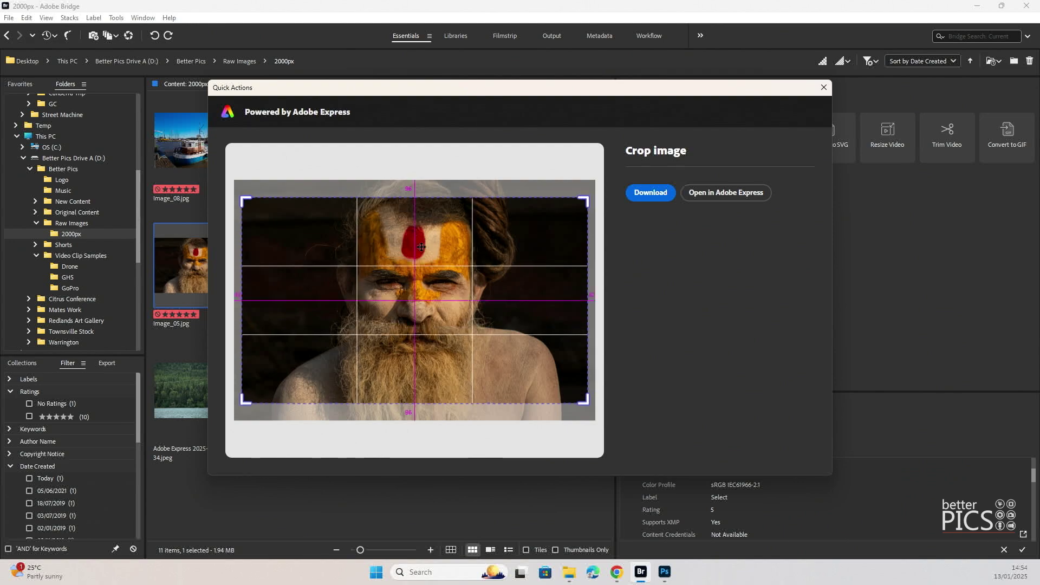
{"action": "left_click_drag", "start_coordinate": [422, 239], "coordinate": [427, 236]}
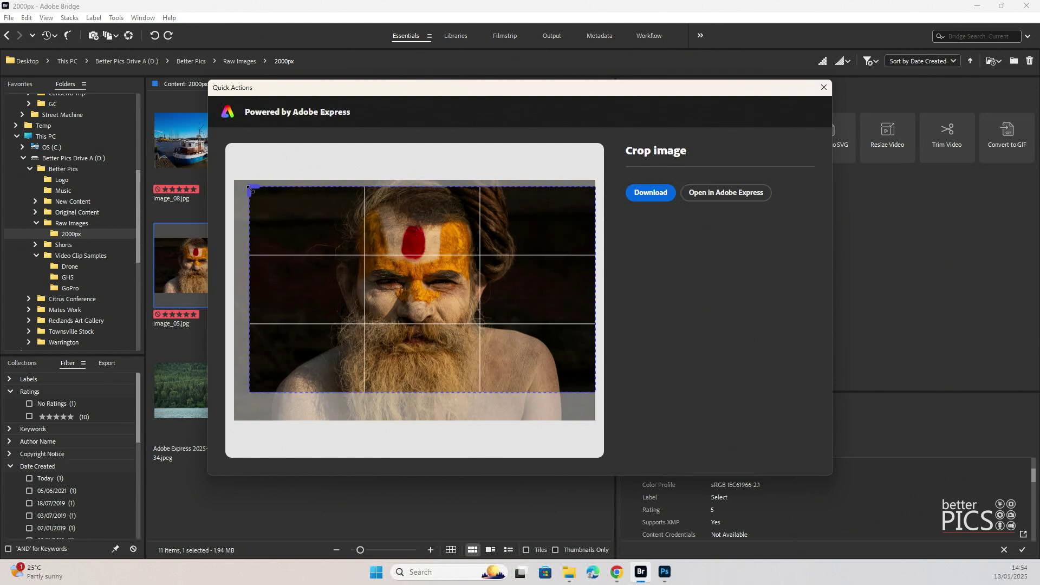
{"action": "left_click_drag", "start_coordinate": [249, 188], "coordinate": [244, 201]}
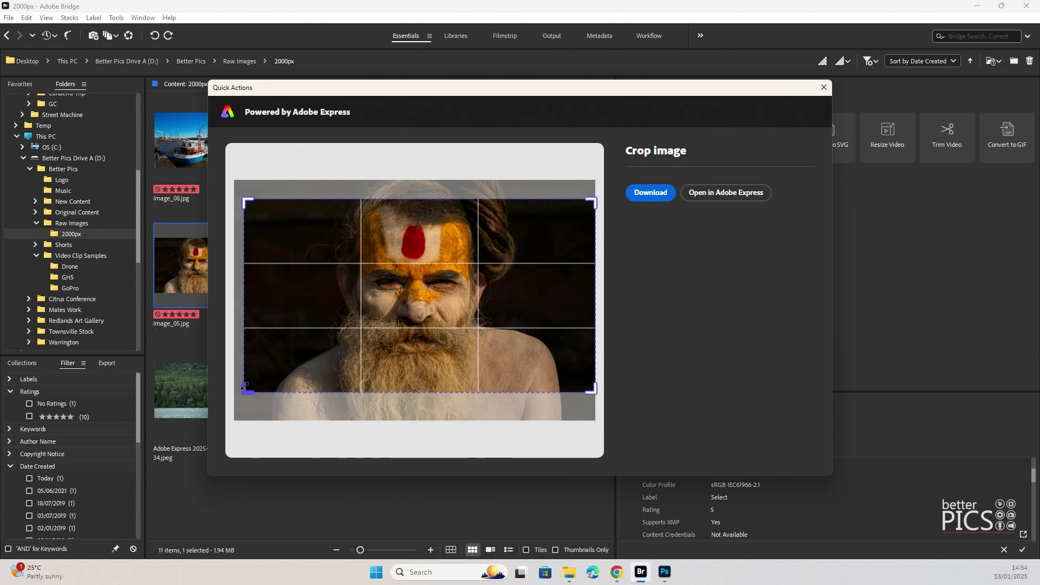
{"action": "mouse_move", "coordinate": [246, 390]}
{"action": "left_mouse_down"}
{"action": "mouse_move", "coordinate": [235, 371]}
{"action": "mouse_move", "coordinate": [234, 381]}
{"action": "left_mouse_up"}
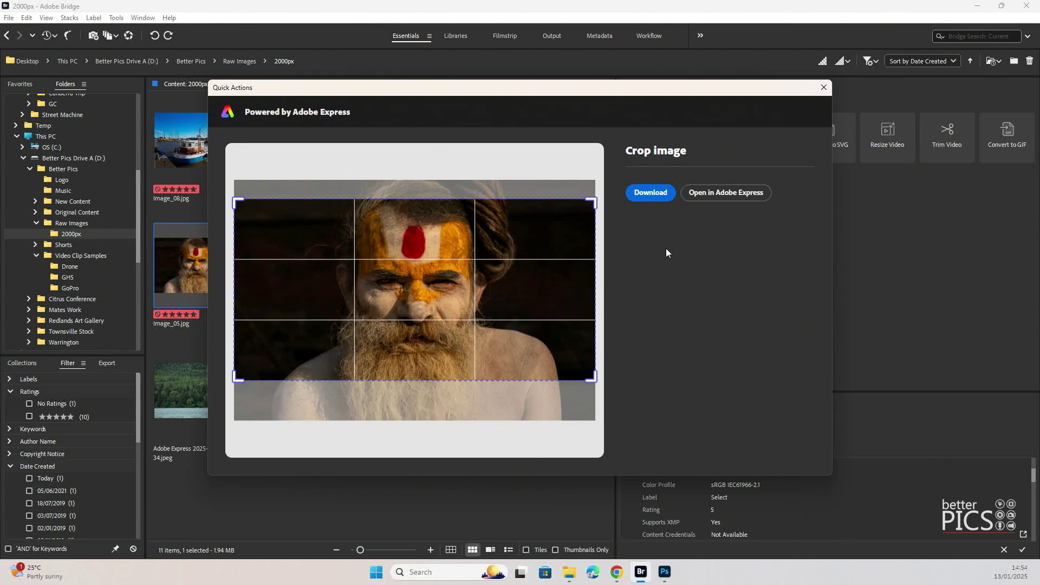
{"action": "left_click", "coordinate": [659, 201]}
{"action": "double_click", "coordinate": [529, 111]}
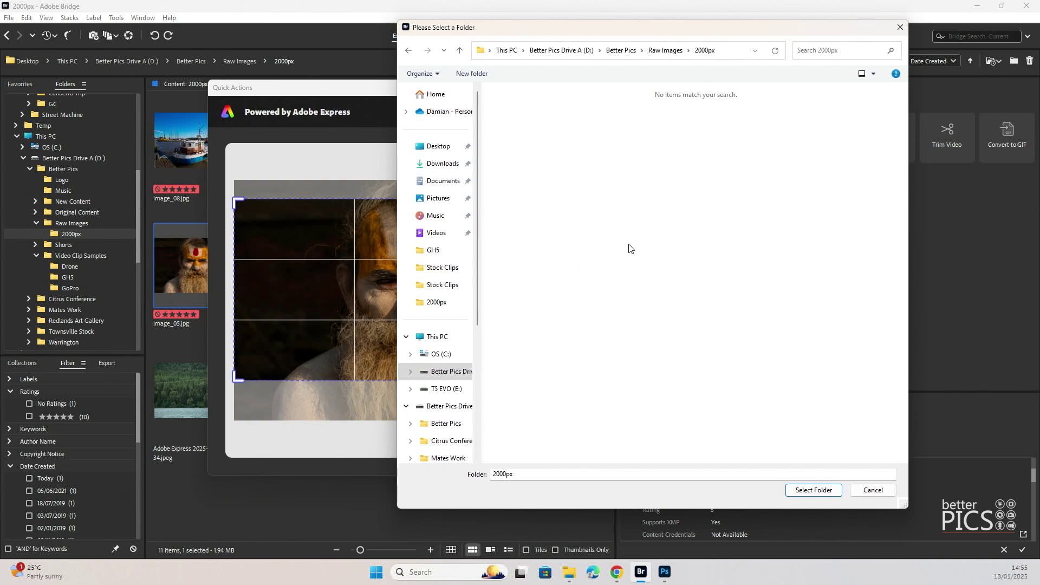
{"action": "left_click", "coordinate": [834, 491]}
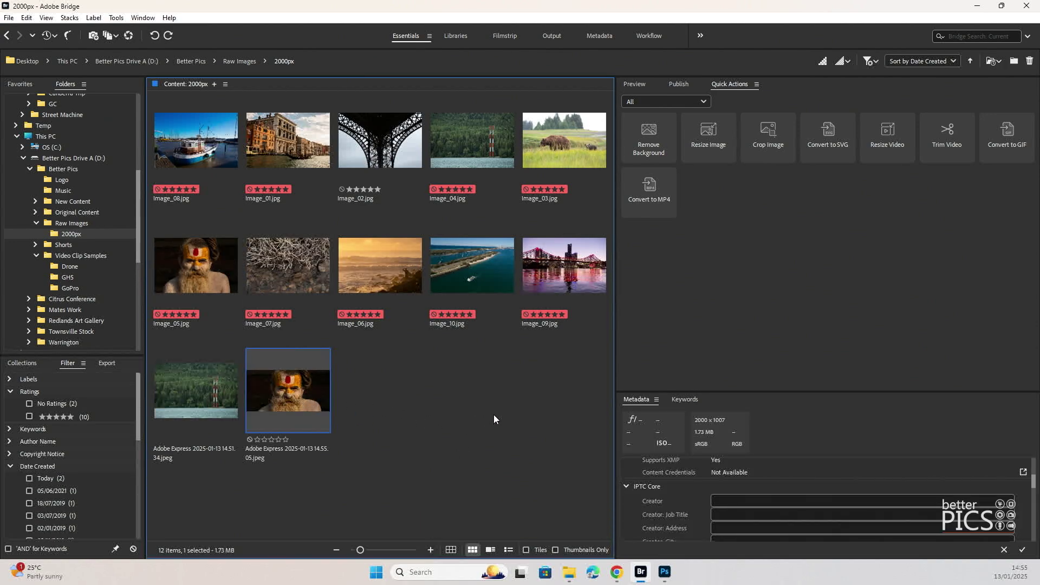
{"action": "left_click", "coordinate": [635, 84]}
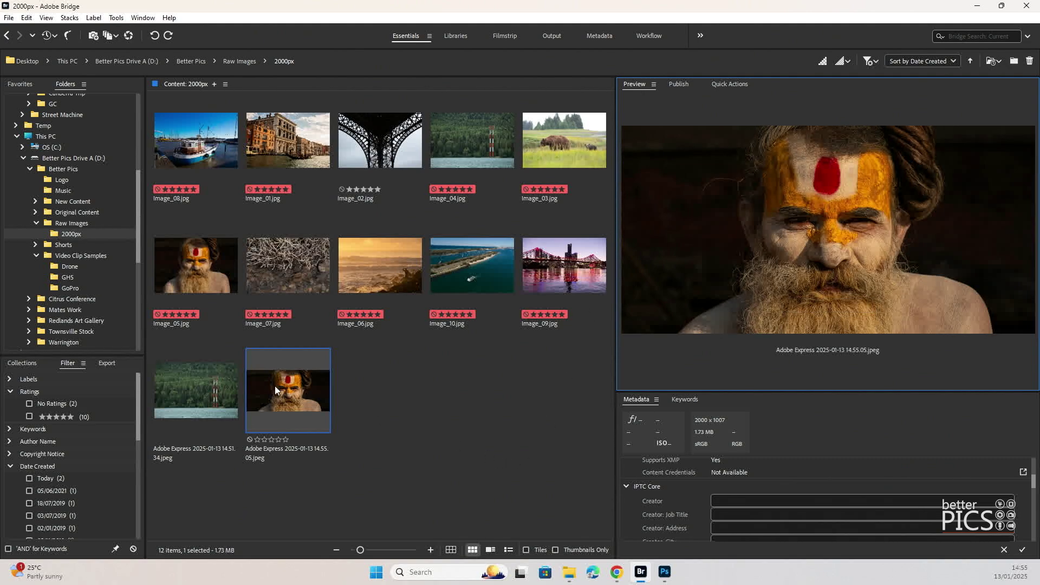
{"action": "left_click", "coordinate": [203, 292], "text": "ctrl"}
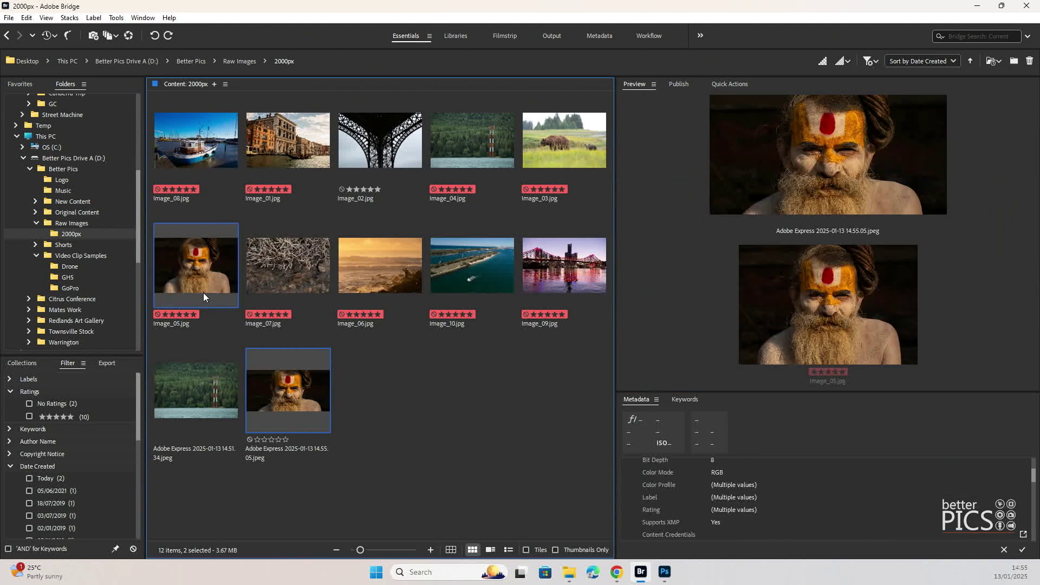
{"action": "left_click", "coordinate": [433, 398]}
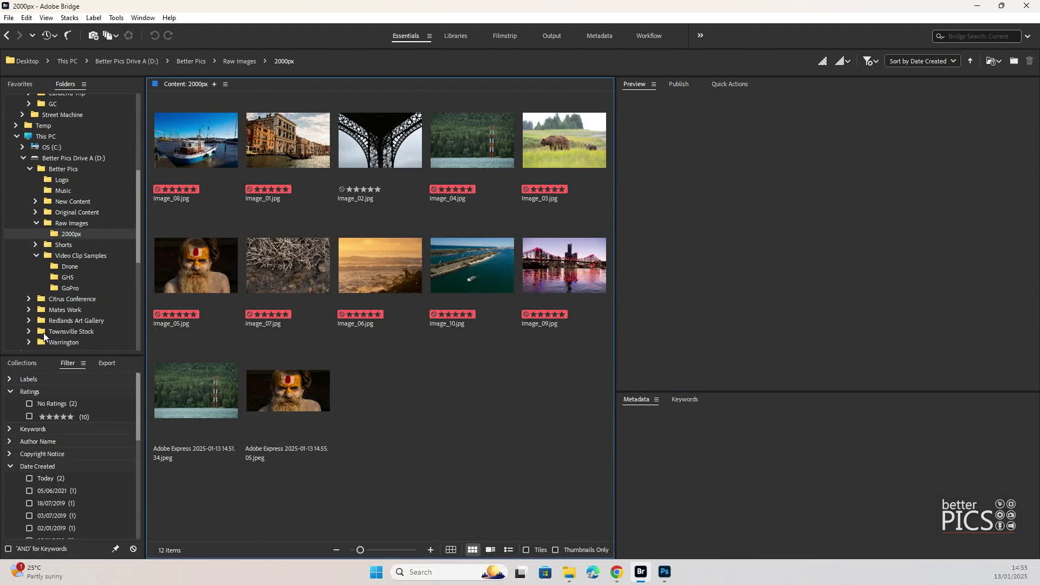
Open the GoPro folder, select GP010104.MP4 and show the Quick Actions panel.
{"action": "left_click", "coordinate": [68, 288]}
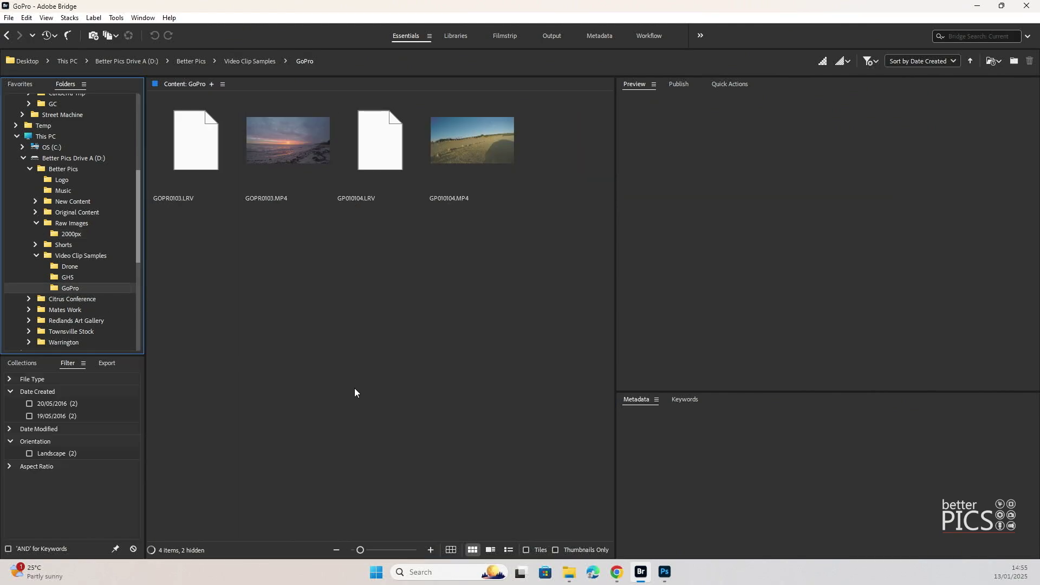
{"action": "left_click", "coordinate": [461, 151]}
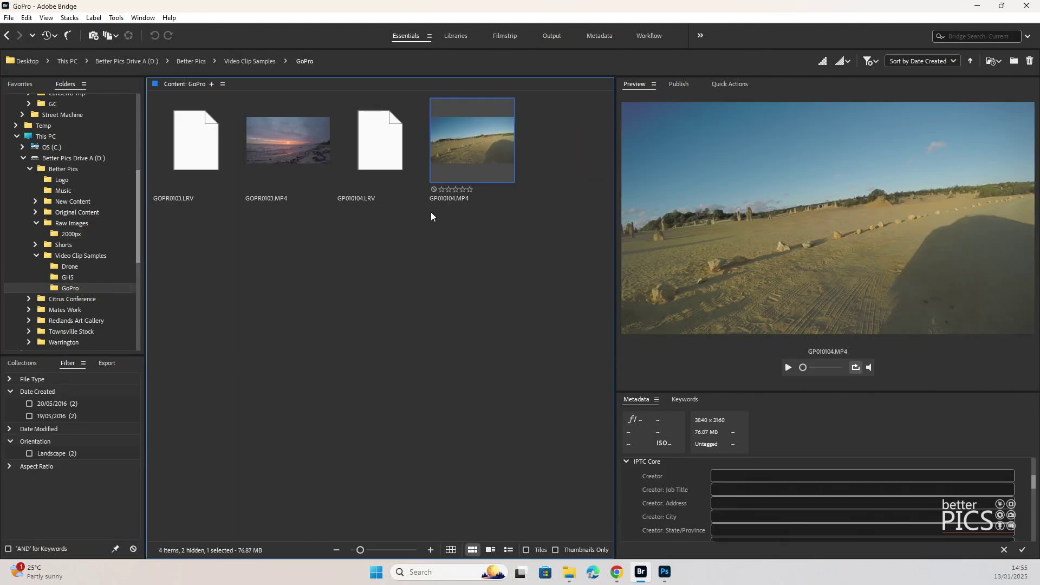
{"action": "left_click", "coordinate": [299, 131]}
{"action": "left_click", "coordinate": [464, 150]}
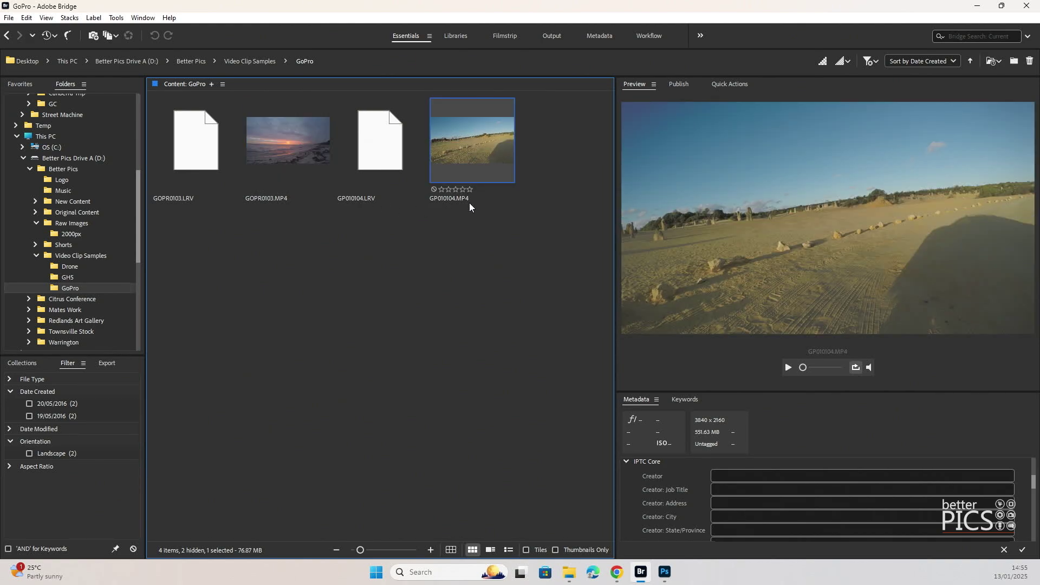
{"action": "left_click", "coordinate": [724, 86]}
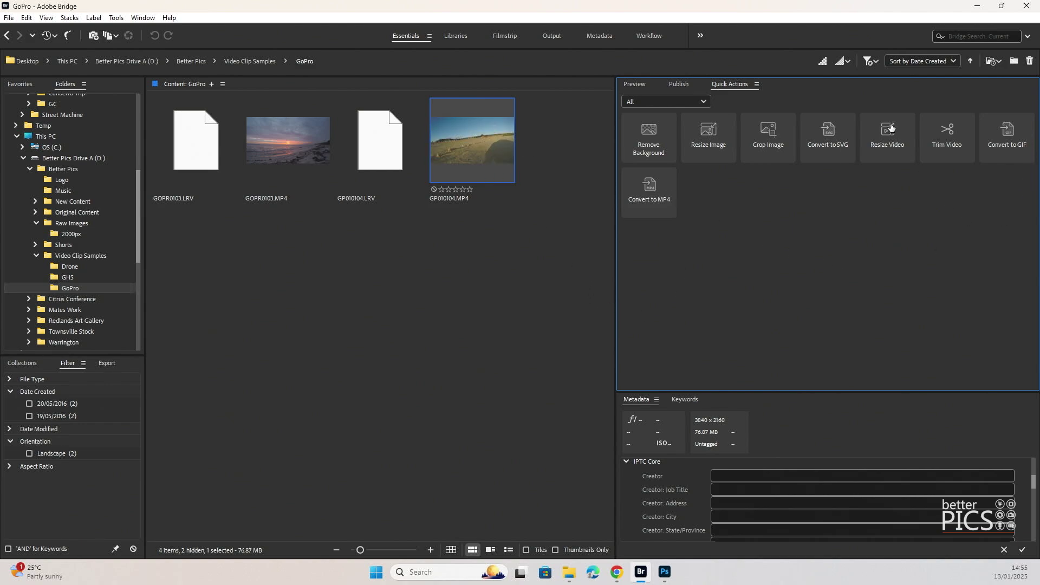
Drag GP010104.MP4 onto Resize Video and into the dialog's drop zone to load it.
{"action": "left_click_drag", "start_coordinate": [453, 155], "coordinate": [899, 144]}
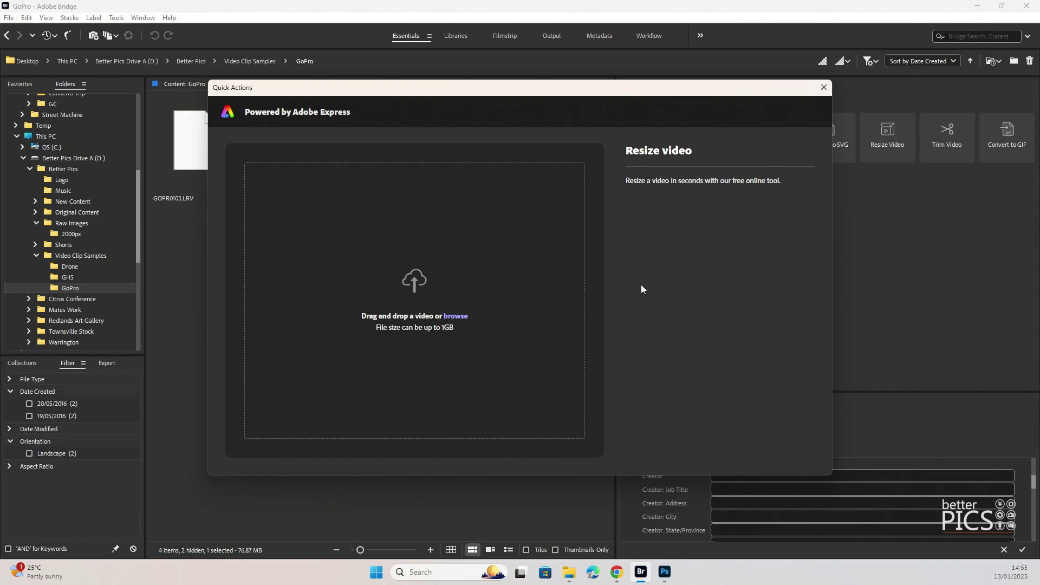
{"action": "left_click_drag", "start_coordinate": [633, 91], "coordinate": [671, 234]}
{"action": "left_click_drag", "start_coordinate": [515, 157], "coordinate": [487, 401]}
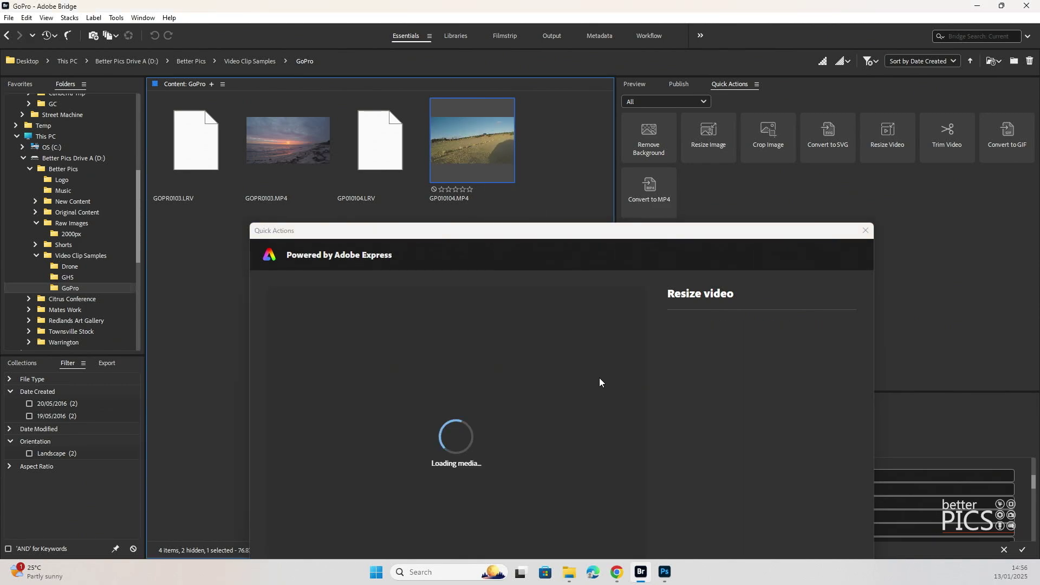
{"action": "left_click_drag", "start_coordinate": [544, 237], "coordinate": [542, 109]}
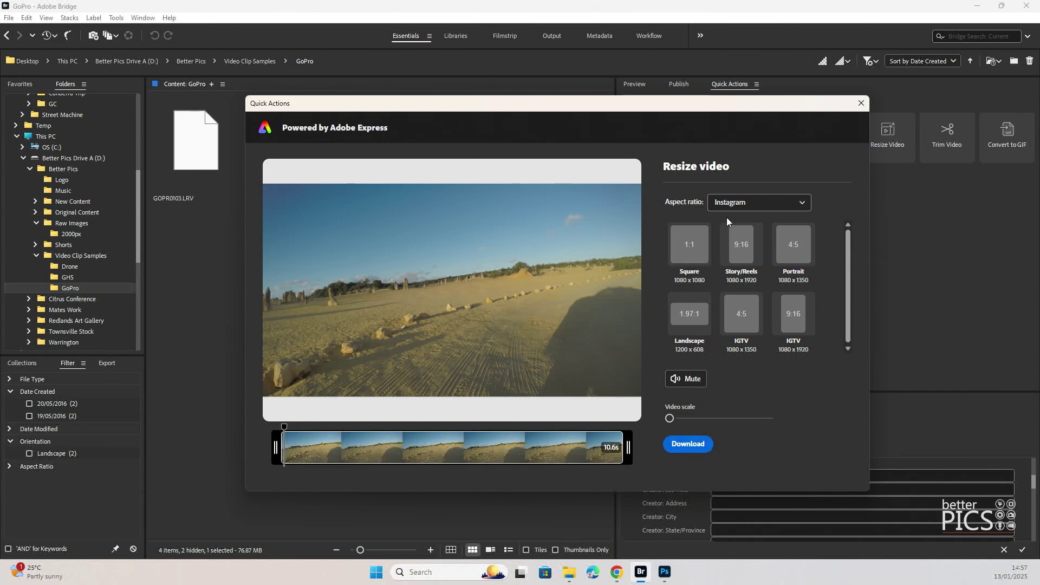
Choose Custom aspect ratio and change the width from 3840 to 1920, giving height 1080.
{"action": "left_click", "coordinate": [762, 205]}
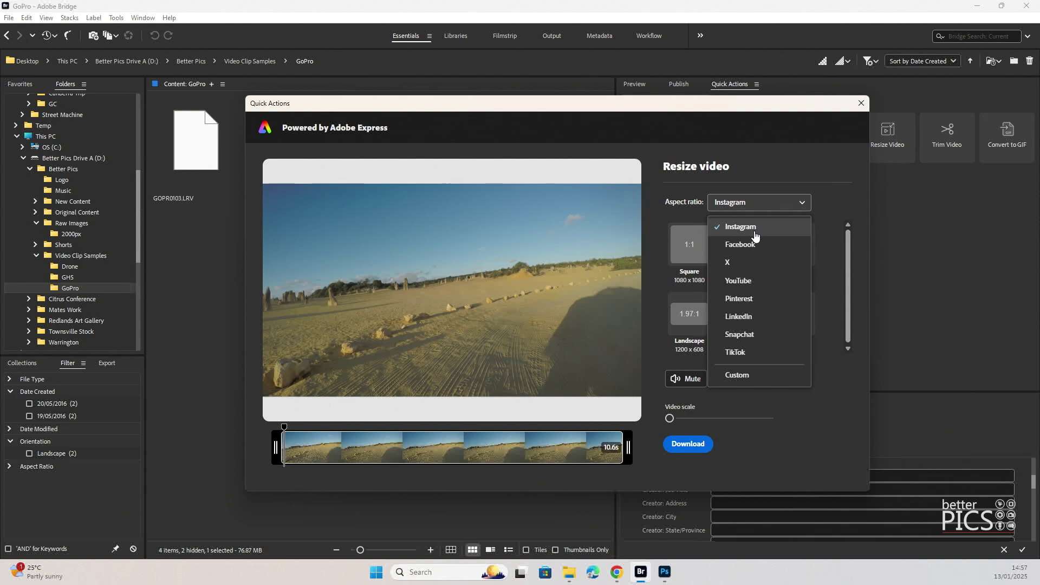
{"action": "left_click", "coordinate": [773, 377]}
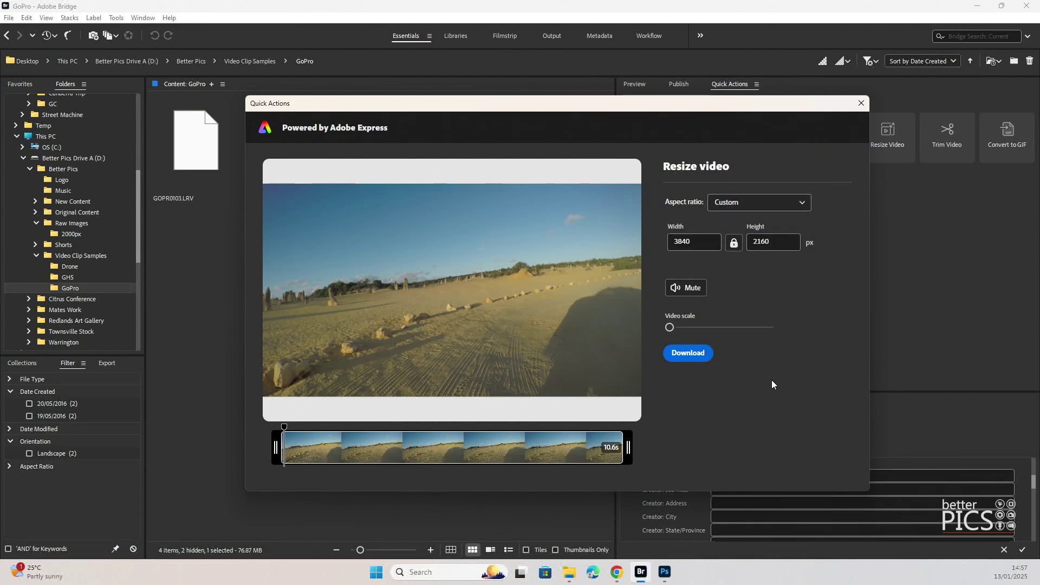
{"action": "left_click", "coordinate": [707, 243]}
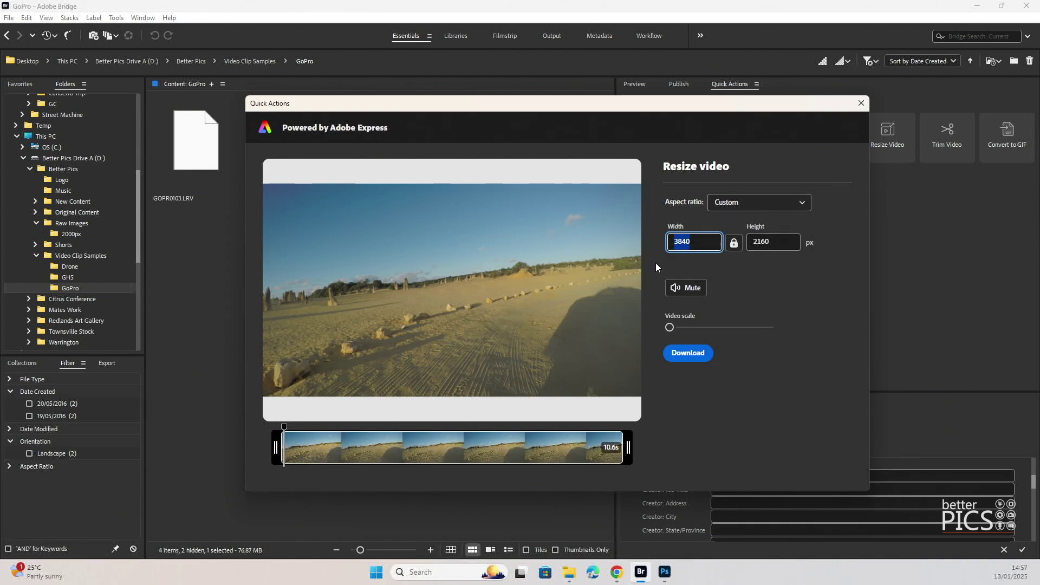
{"action": "type", "text": "1920"}
{"action": "key", "text": "Return"}
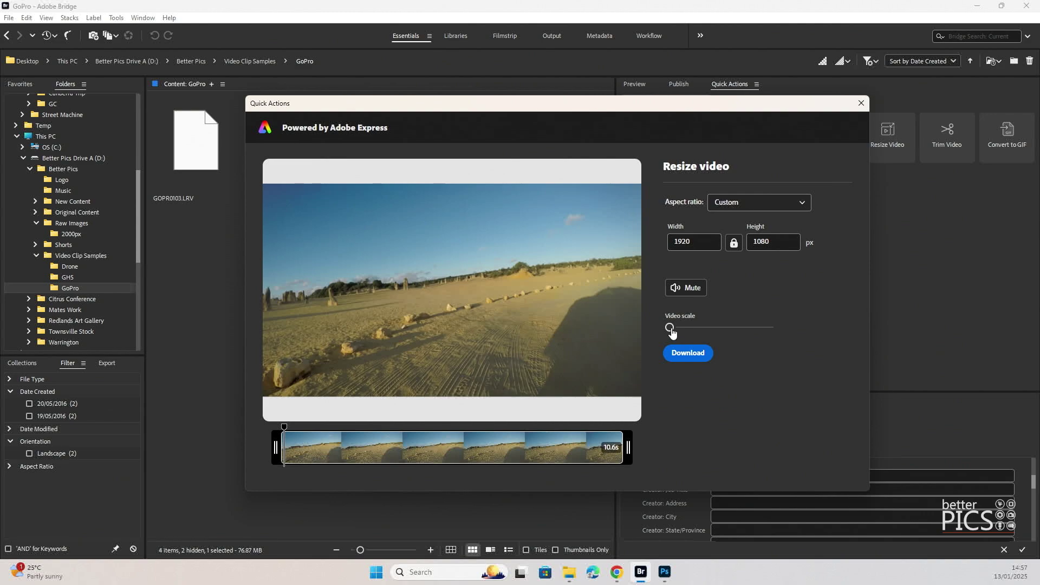
Scale up the GoPro clip and reframe it to show more sky and horizon.
{"action": "left_click_drag", "start_coordinate": [670, 326], "coordinate": [722, 326]}
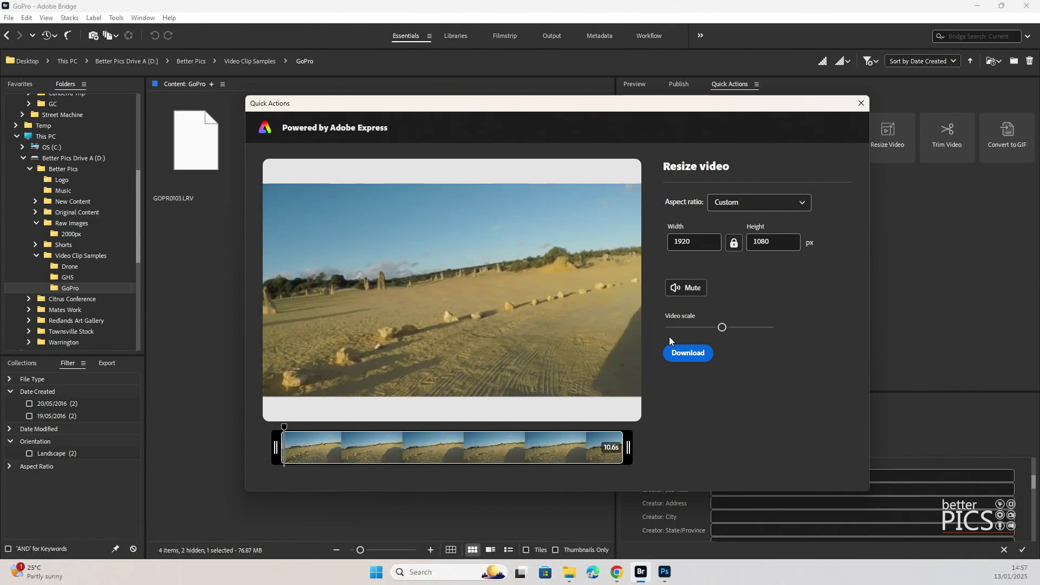
{"action": "left_click_drag", "start_coordinate": [476, 268], "coordinate": [503, 306]}
{"action": "left_click_drag", "start_coordinate": [575, 308], "coordinate": [513, 247]}
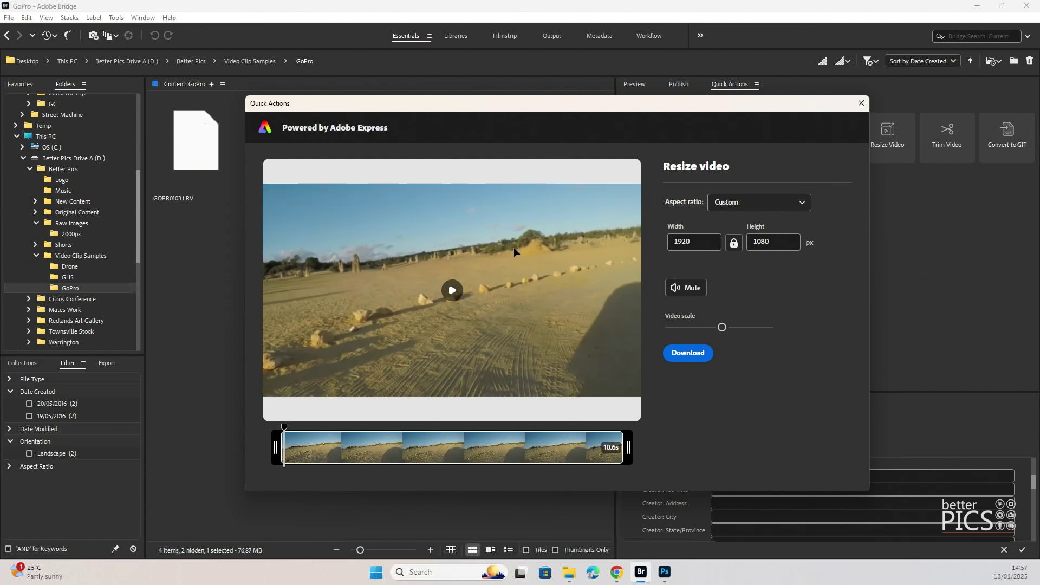
{"action": "left_click_drag", "start_coordinate": [506, 314], "coordinate": [477, 331]}
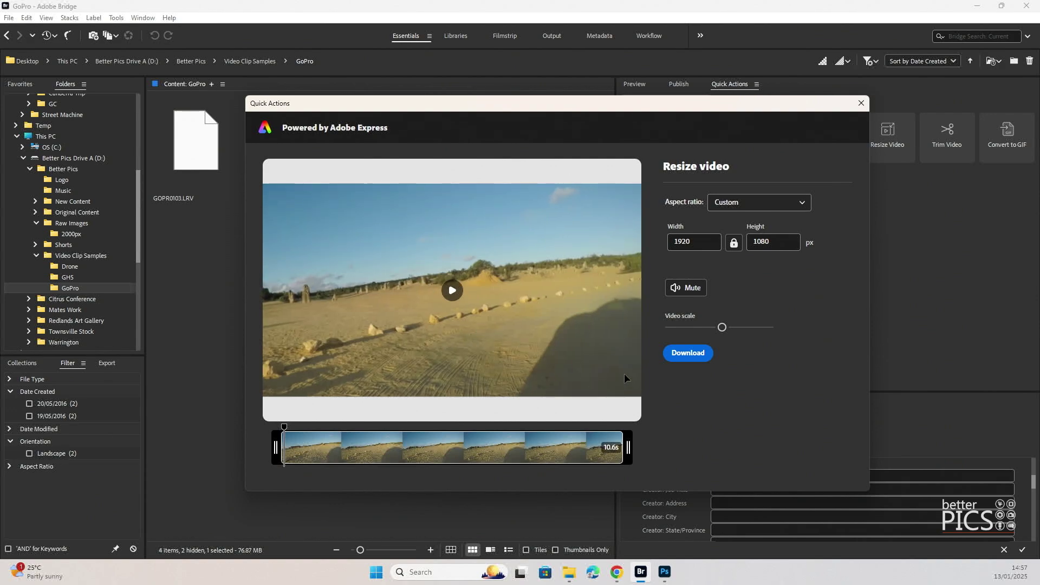
Play back the resized preview, then export the 1920 × 1080 clip.
{"action": "left_click", "coordinate": [453, 293]}
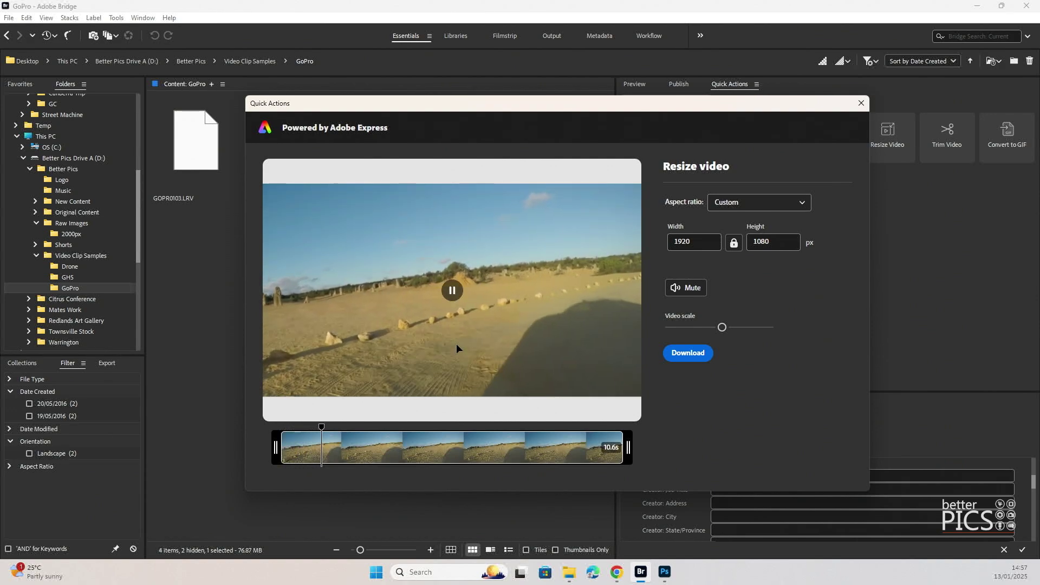
{"action": "left_click", "coordinate": [453, 292]}
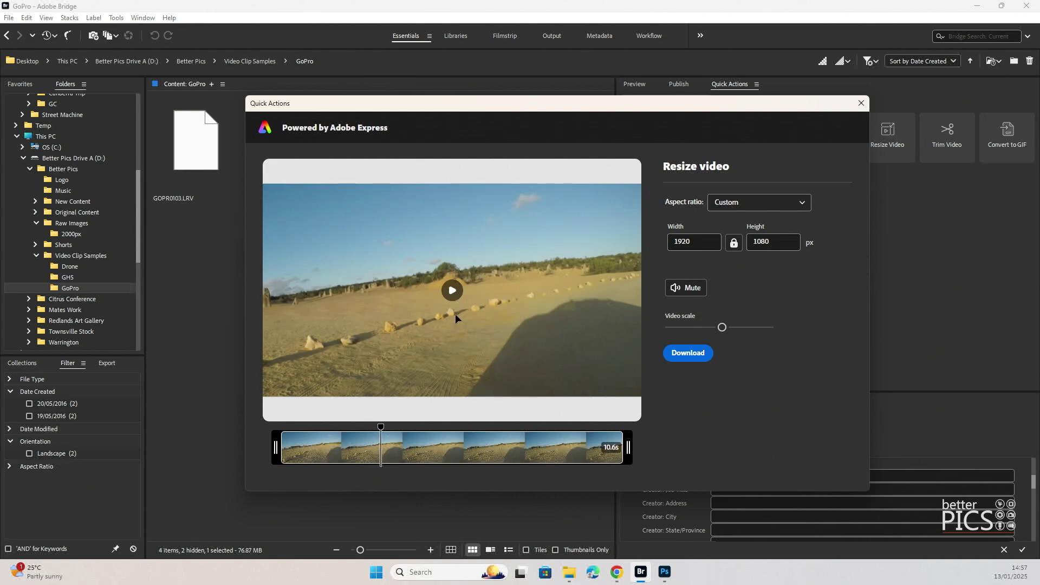
{"action": "left_click", "coordinate": [687, 354]}
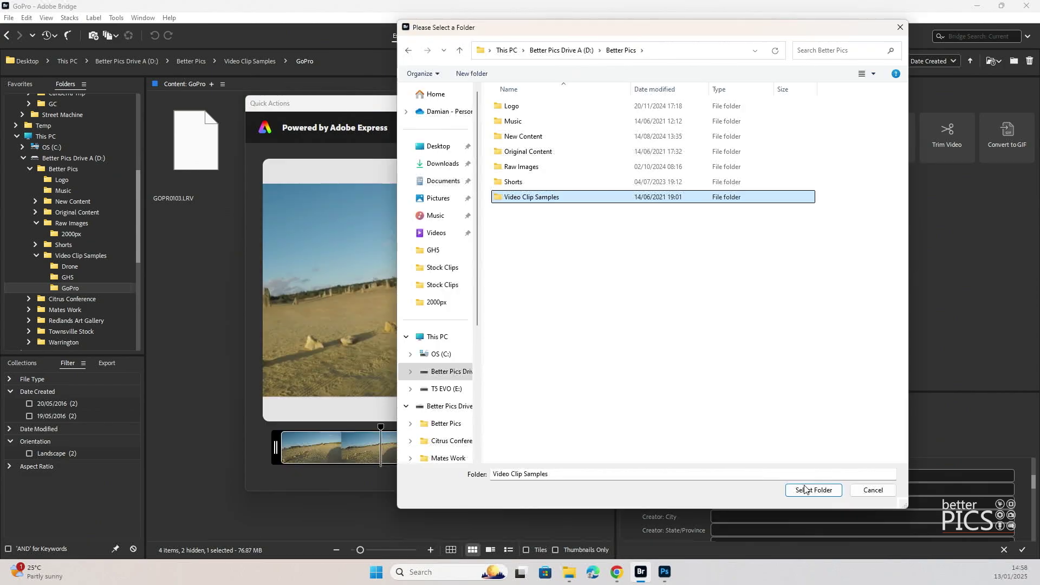
Save the export and preview the new Adobe Express 2025-01-13 14.58.51.mp4 in Video Clip Samples.
{"action": "left_click", "coordinate": [938, 490]}
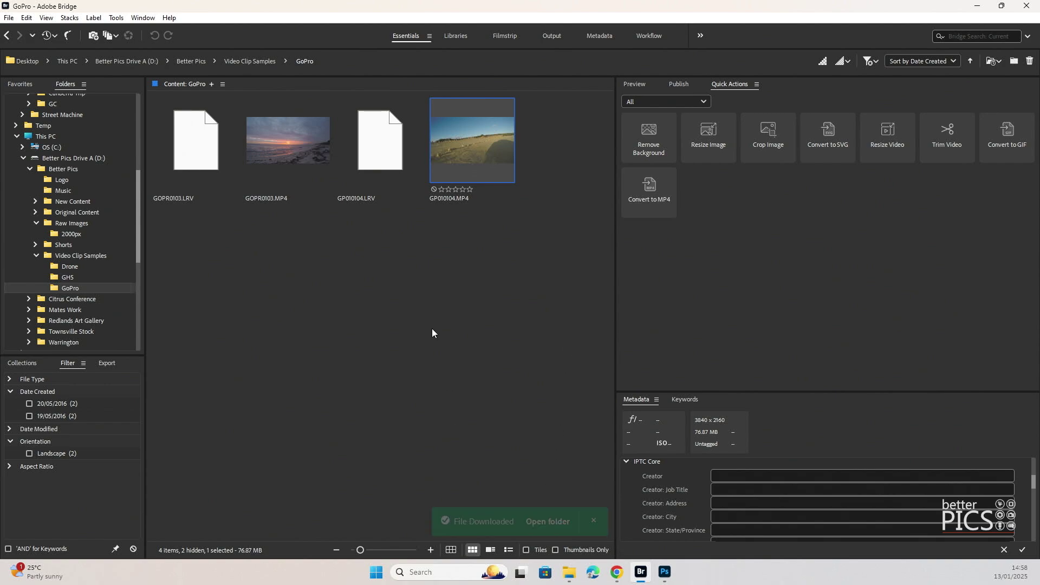
{"action": "left_click", "coordinate": [453, 293]}
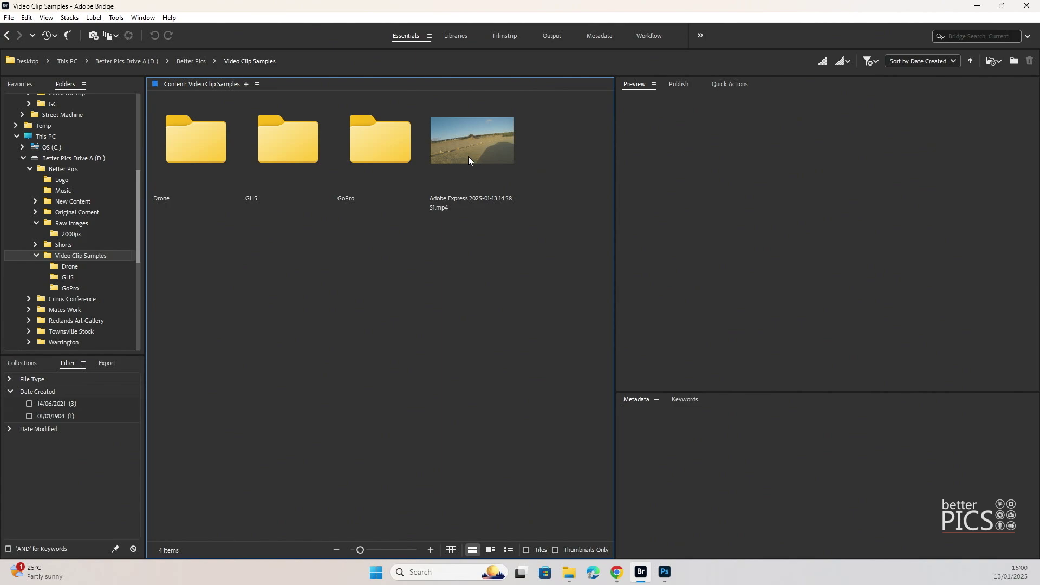
{"action": "left_click", "coordinate": [468, 154]}
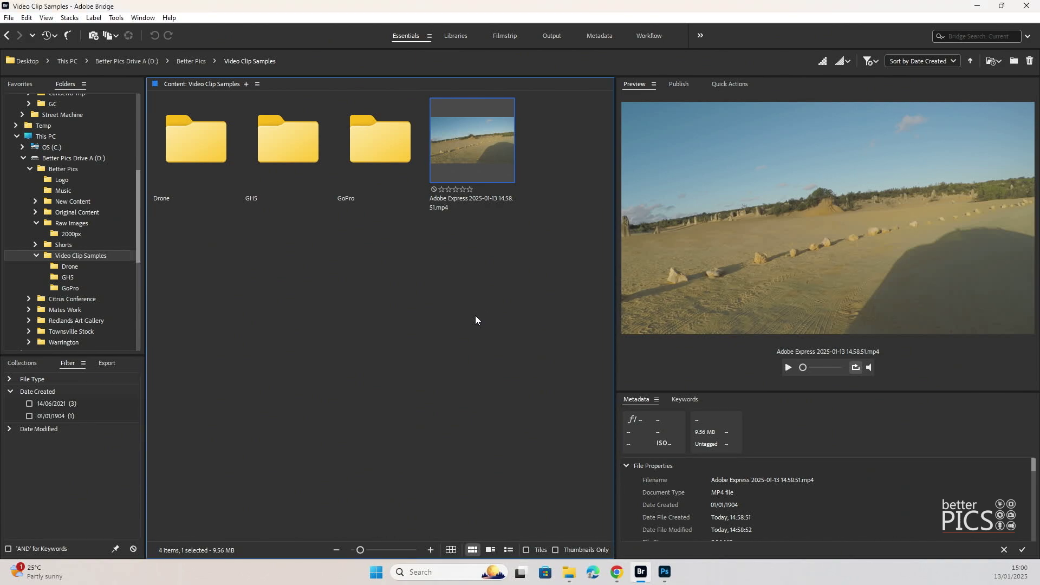
Go back to the 2000px folder and list its eight Quick Actions.
{"action": "left_click", "coordinate": [72, 234]}
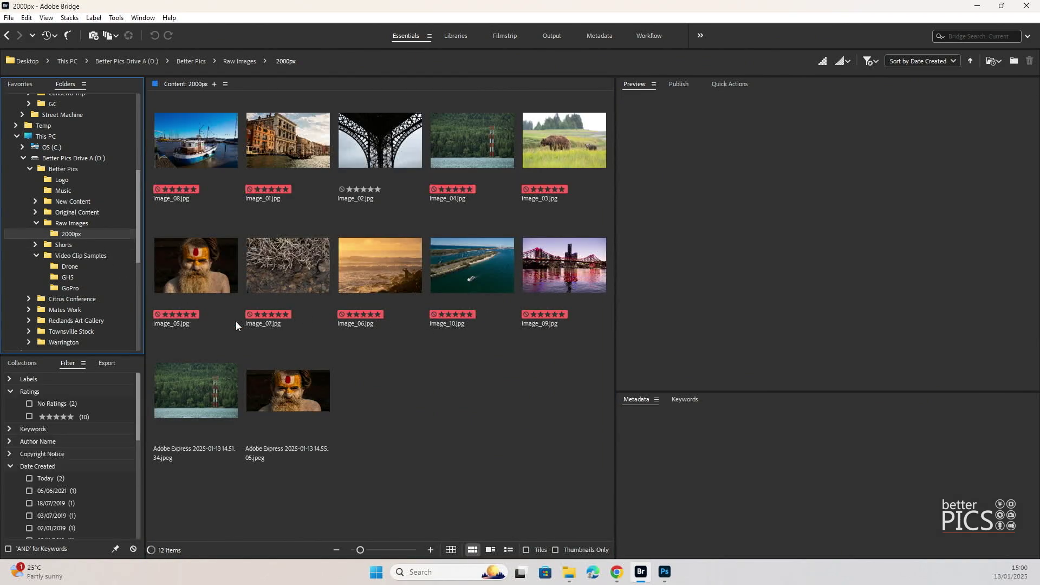
{"action": "left_click", "coordinate": [735, 84]}
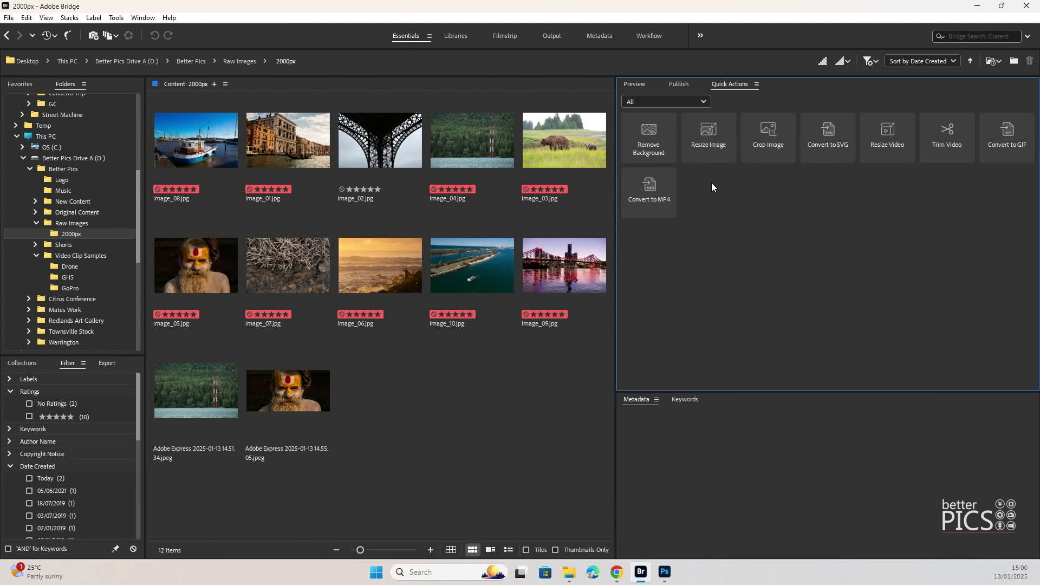